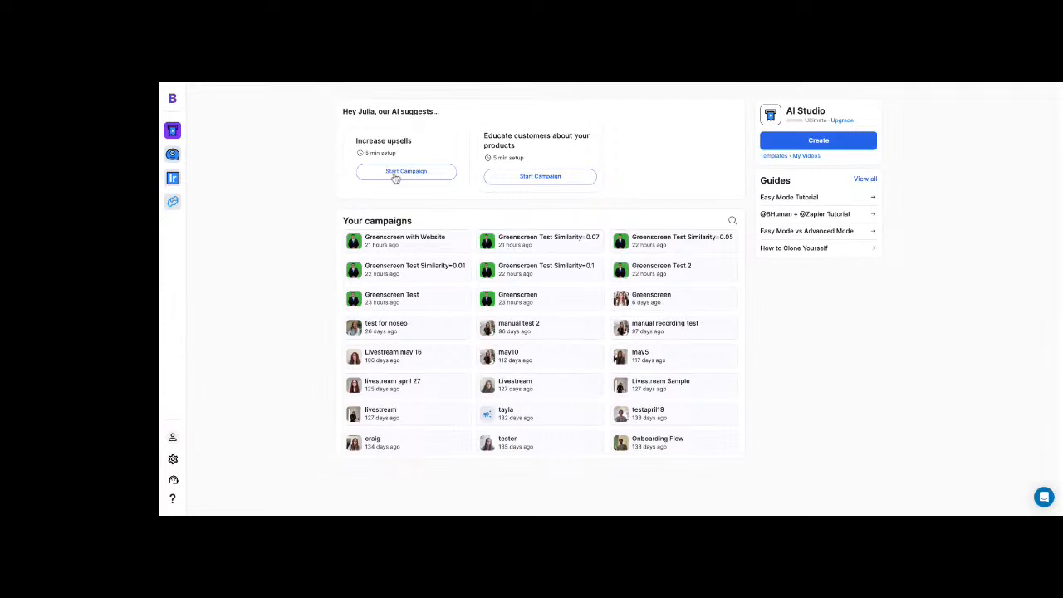
- Start the suggested Increase upsells campaign using the eCom Upsell template
left_click(395, 176)
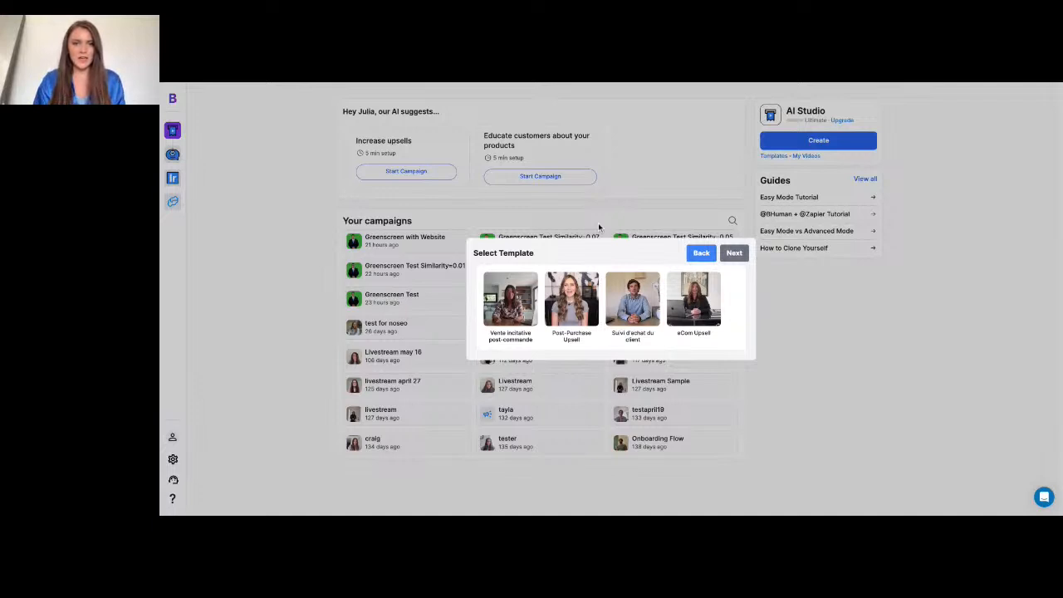
left_click(703, 304)
left_click(734, 254)
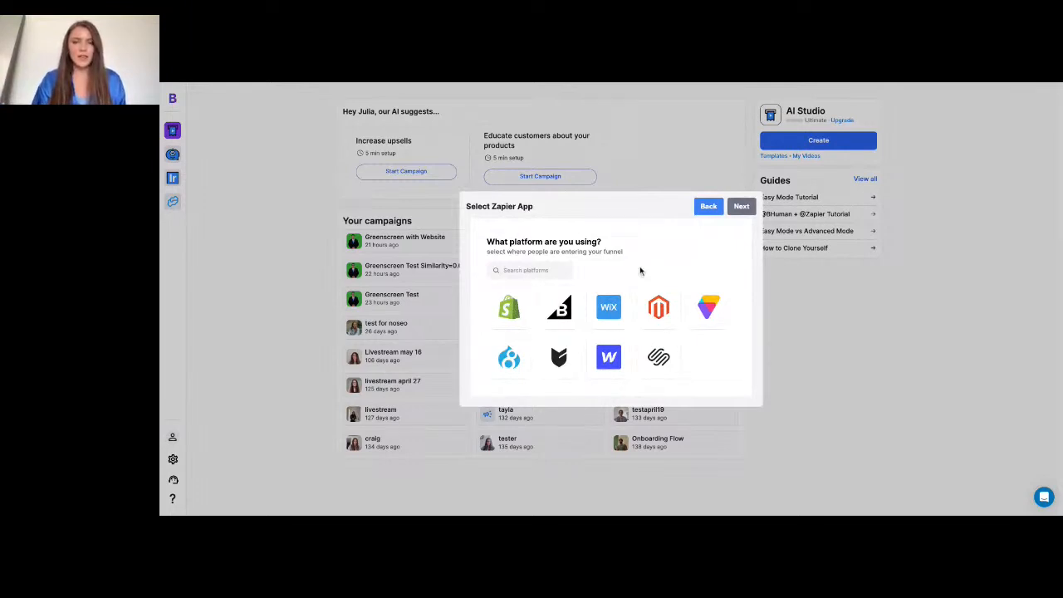
- Choose Shopify as the funnel platform and Gmail for sharing the videos, and finish the app selection
left_click(741, 207)
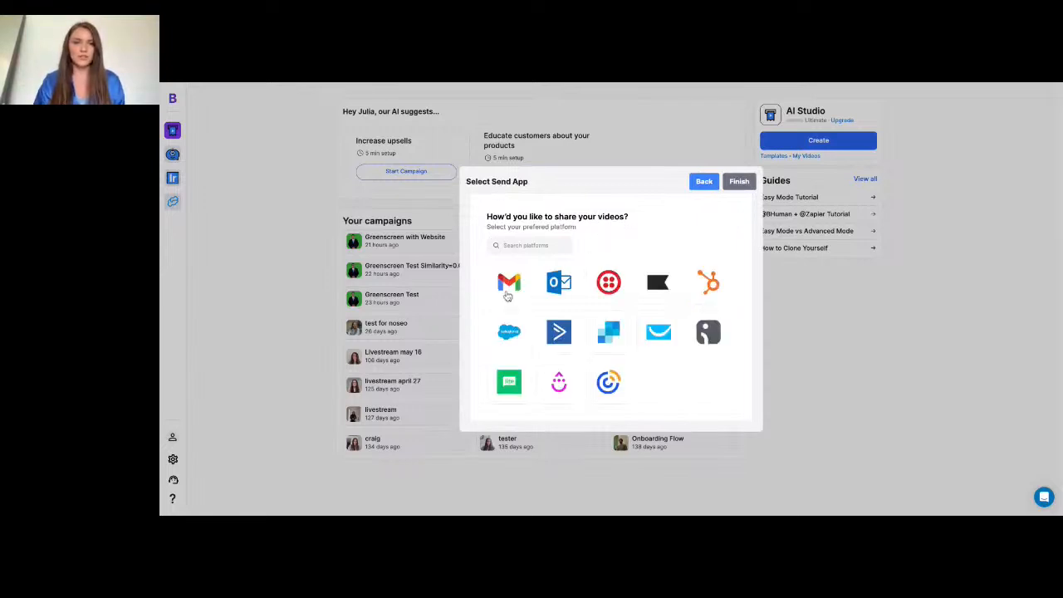
left_click(507, 292)
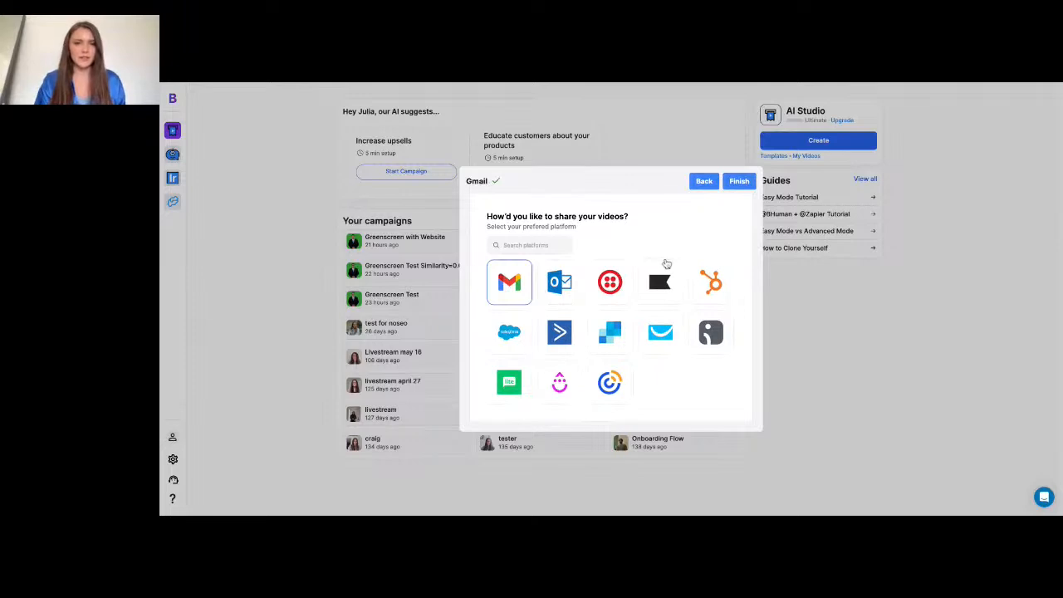
left_click(705, 181)
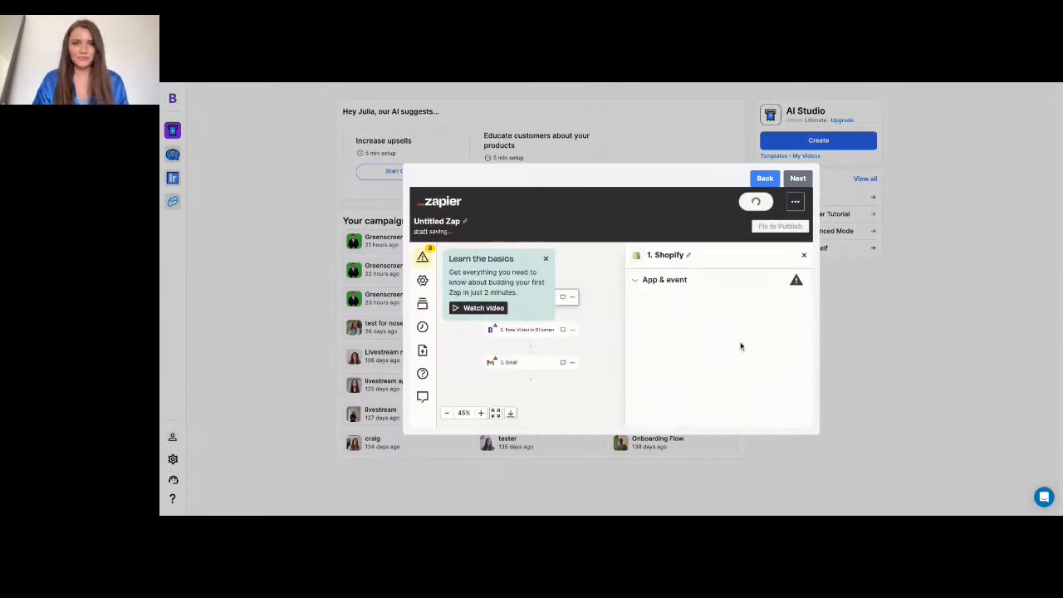
- Dismiss Zapier's introductory pop-ups and expand the App & event settings of the Shopify trigger
left_click(545, 259)
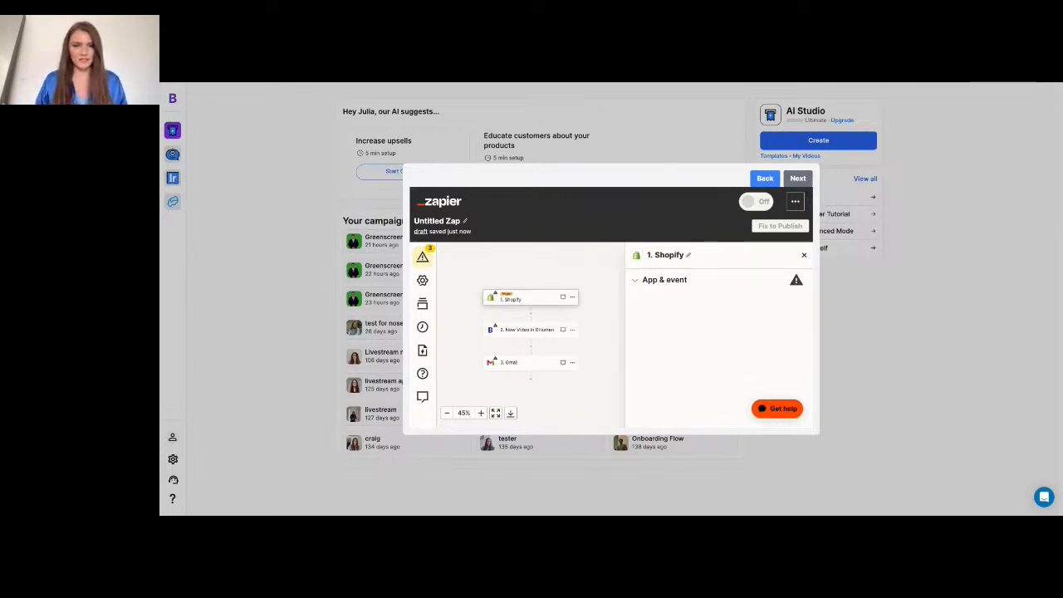
left_click(687, 289)
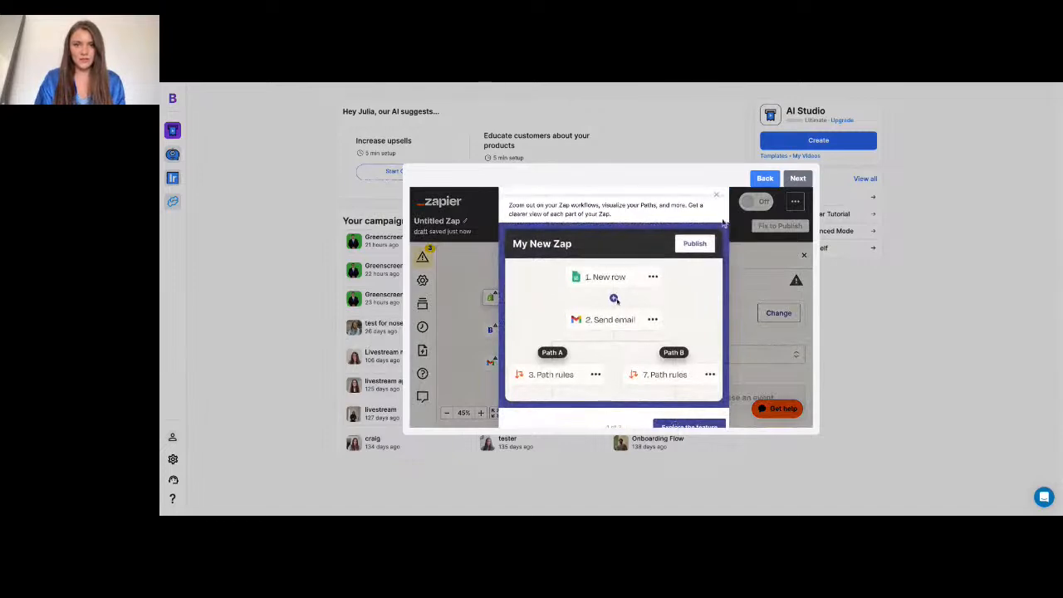
left_click(716, 195)
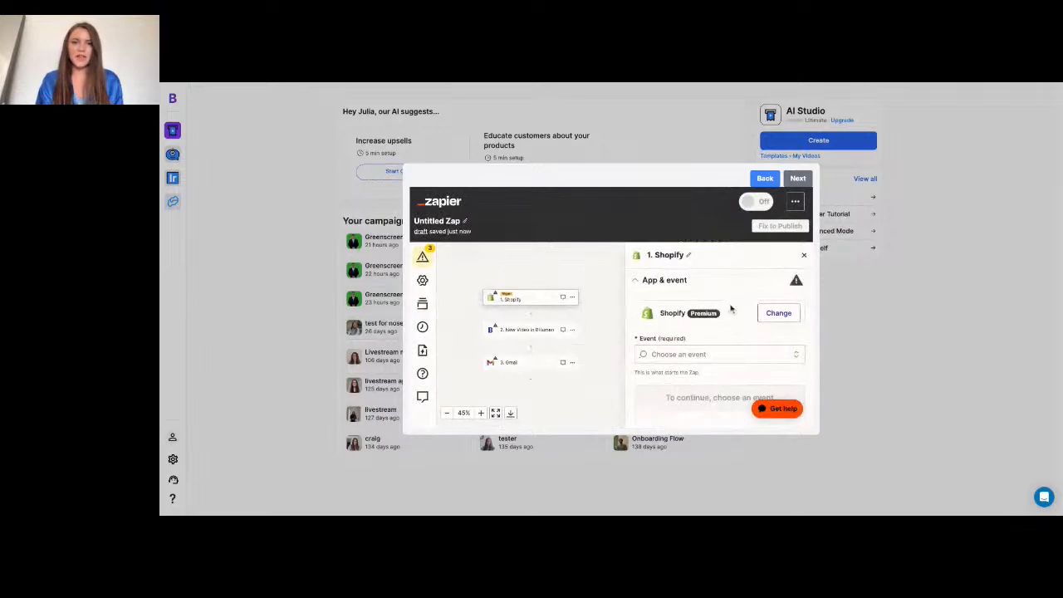
- Set the Shopify trigger event to New Abandoned Cart and continue to the account settings
left_click(716, 355)
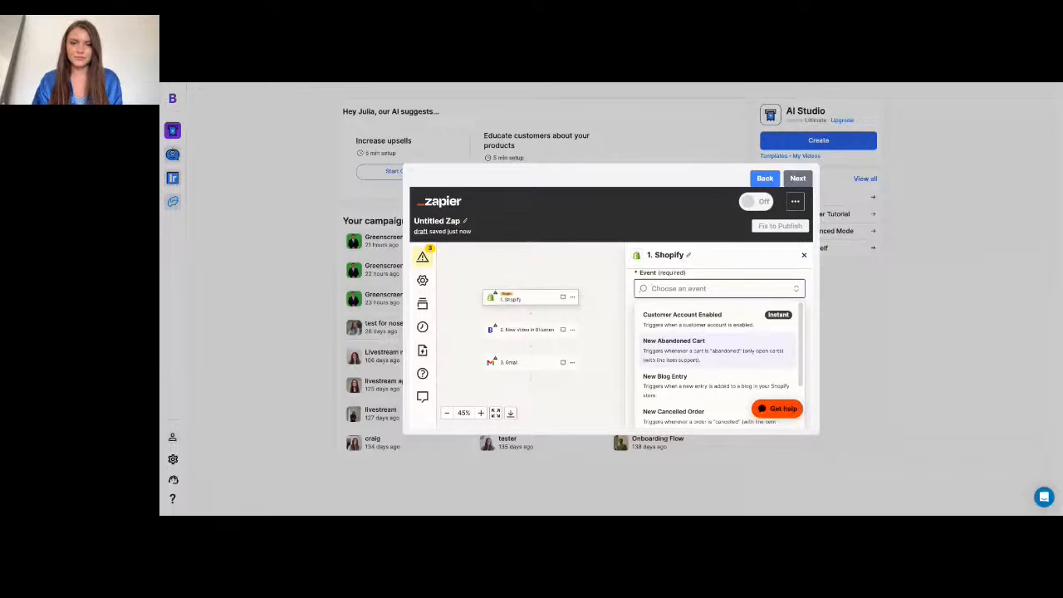
left_click(737, 341)
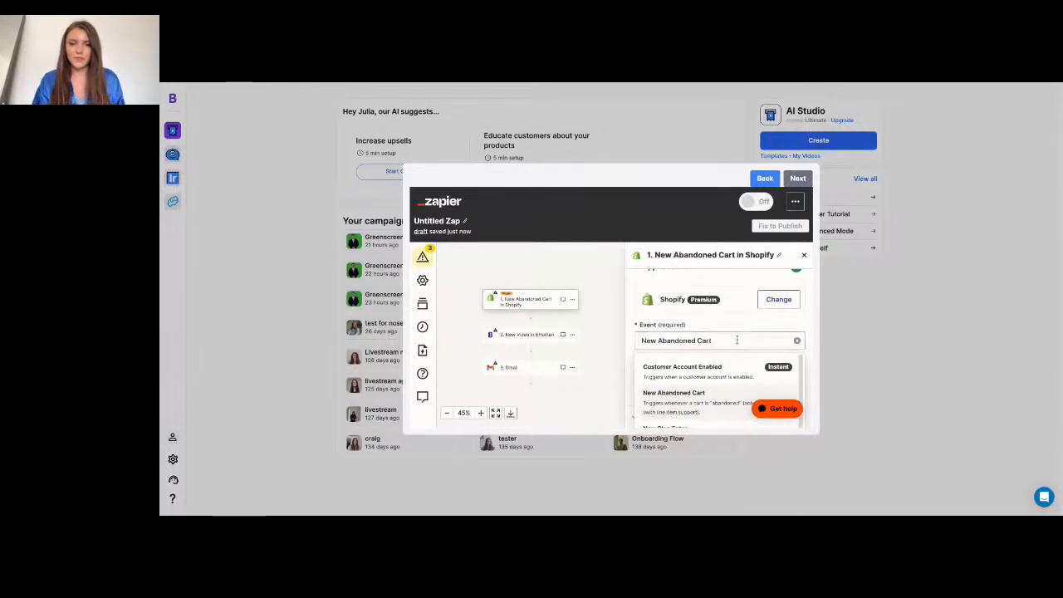
left_click(738, 340)
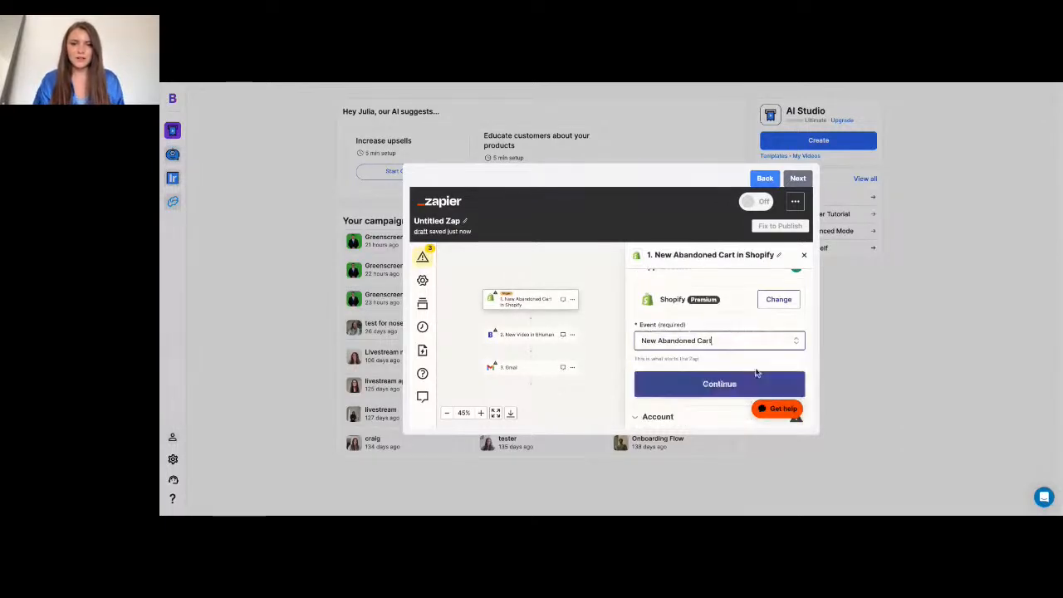
left_click(756, 375)
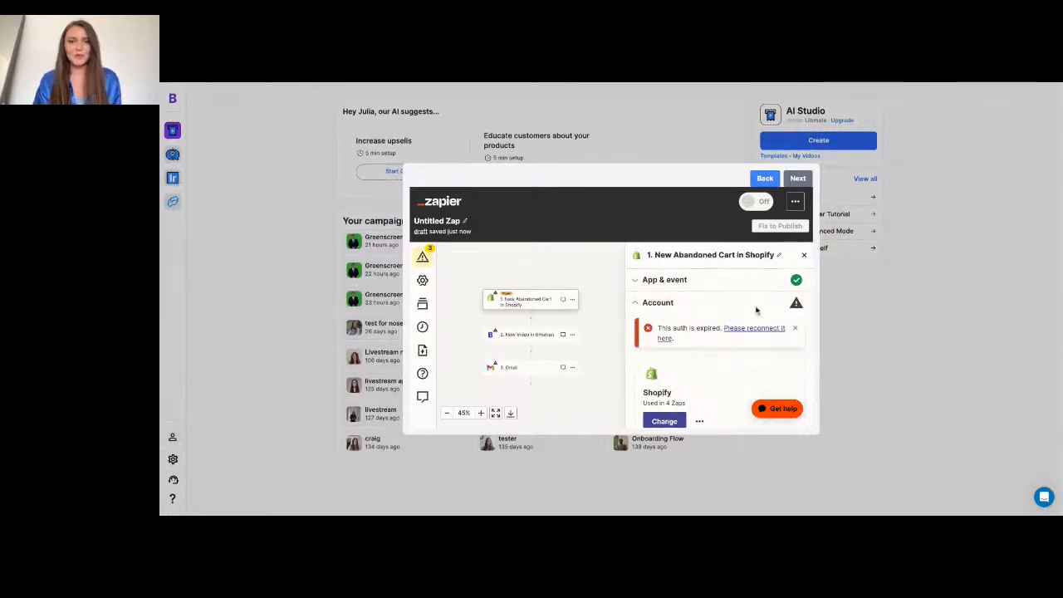
scroll(756, 310, "down", 2)
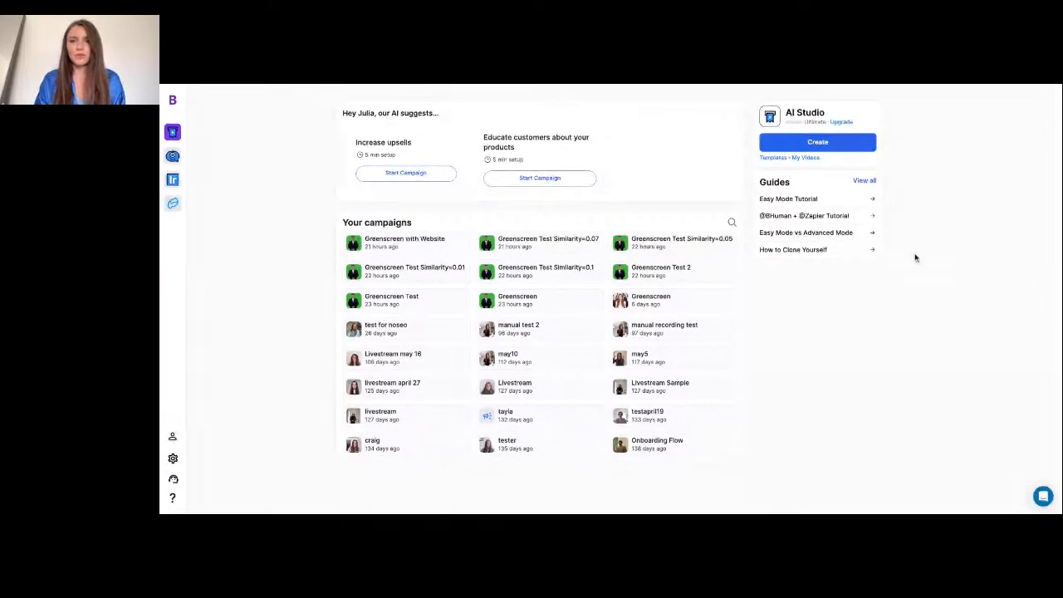
- Create a new AI Studio video template named aug30 under My Videos, recorded in the app in Easy Mode
left_click(861, 145)
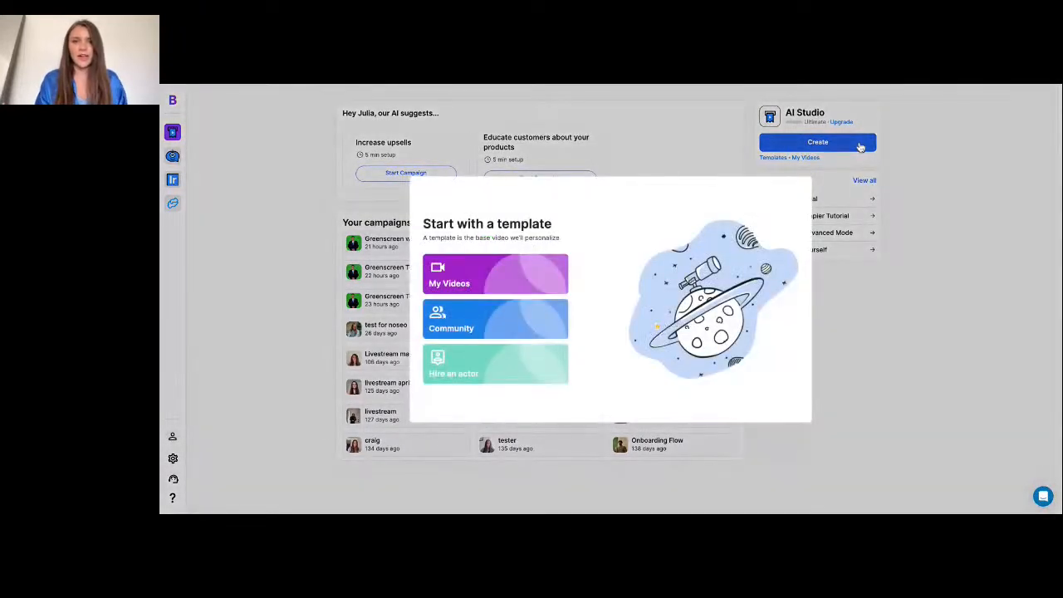
left_click(518, 285)
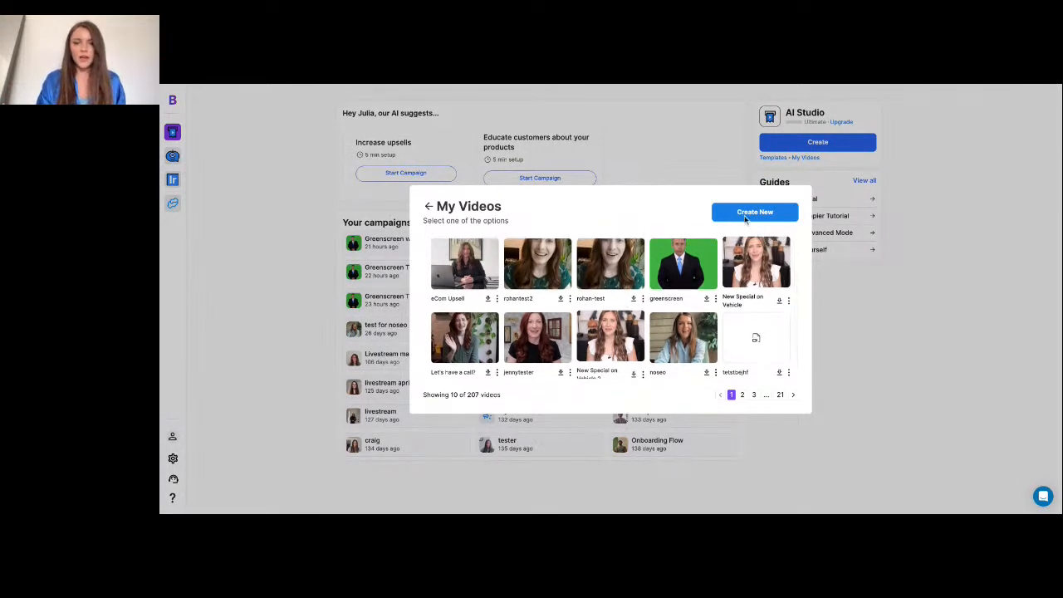
left_click(746, 216)
left_click(604, 316)
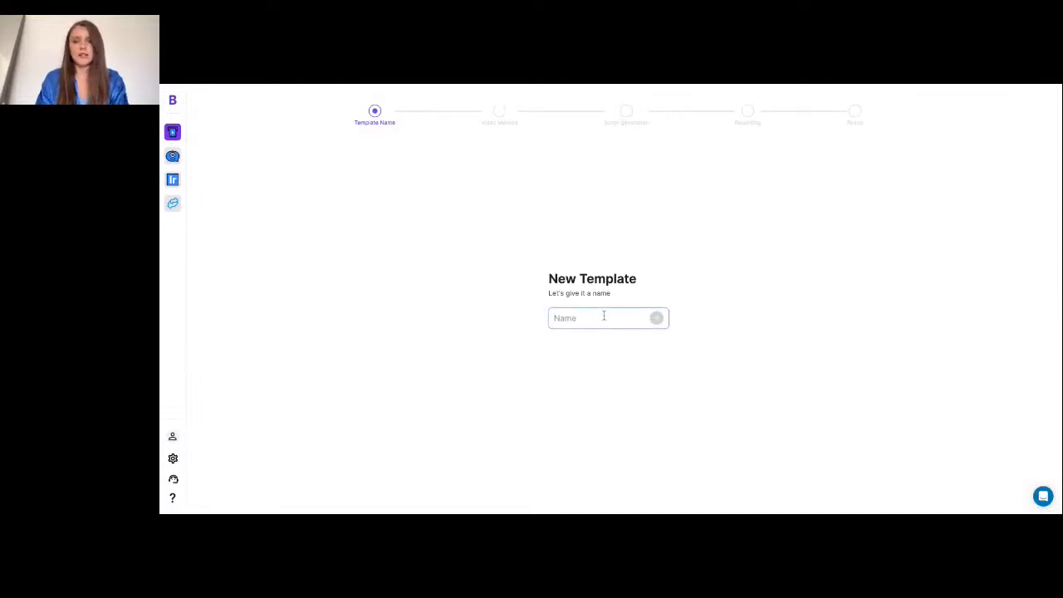
type("aug30")
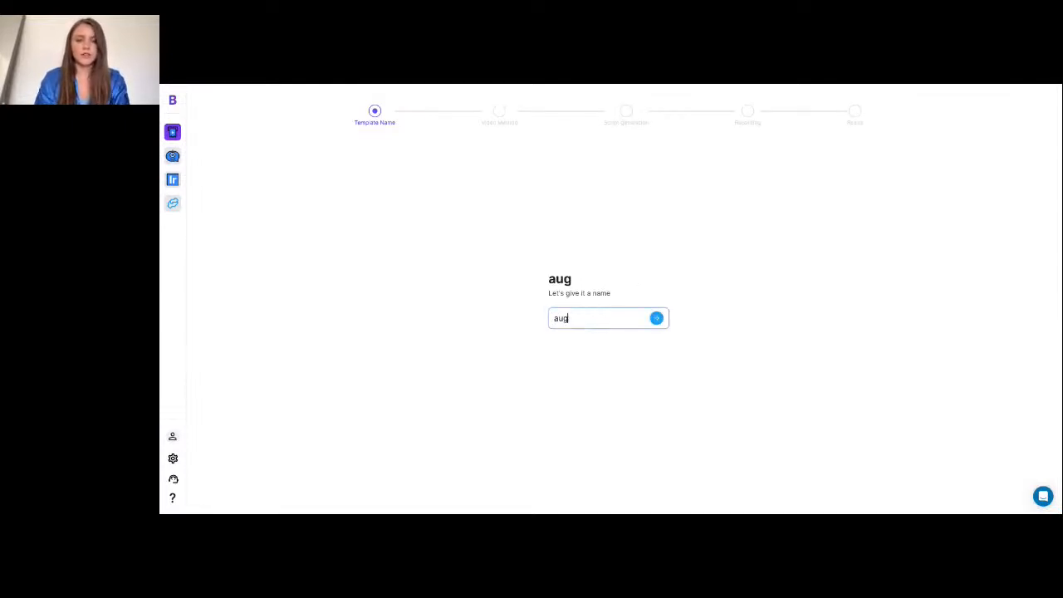
left_click(657, 319)
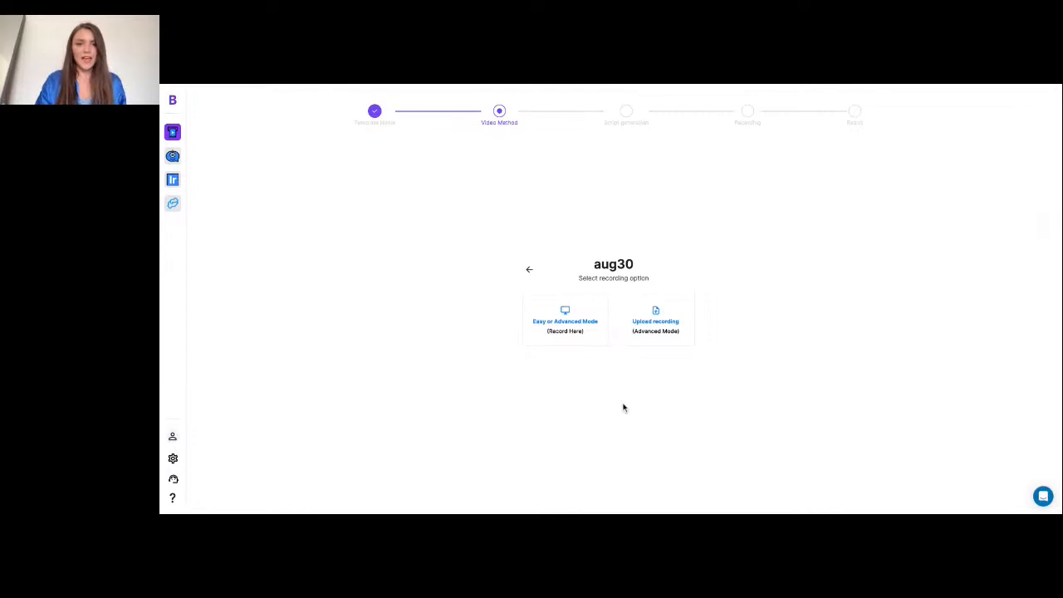
left_click(565, 322)
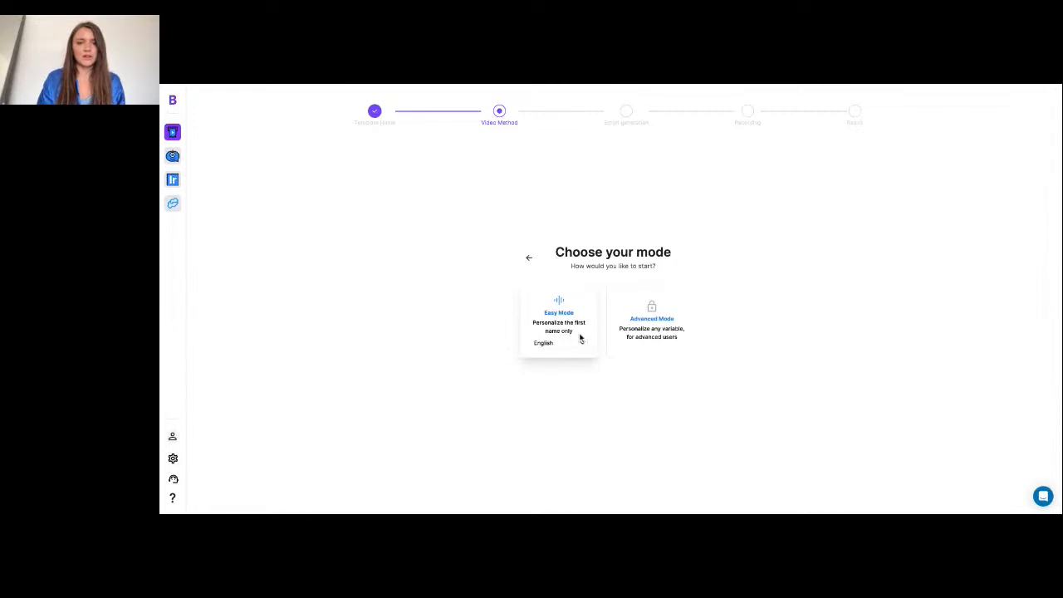
left_click(564, 326)
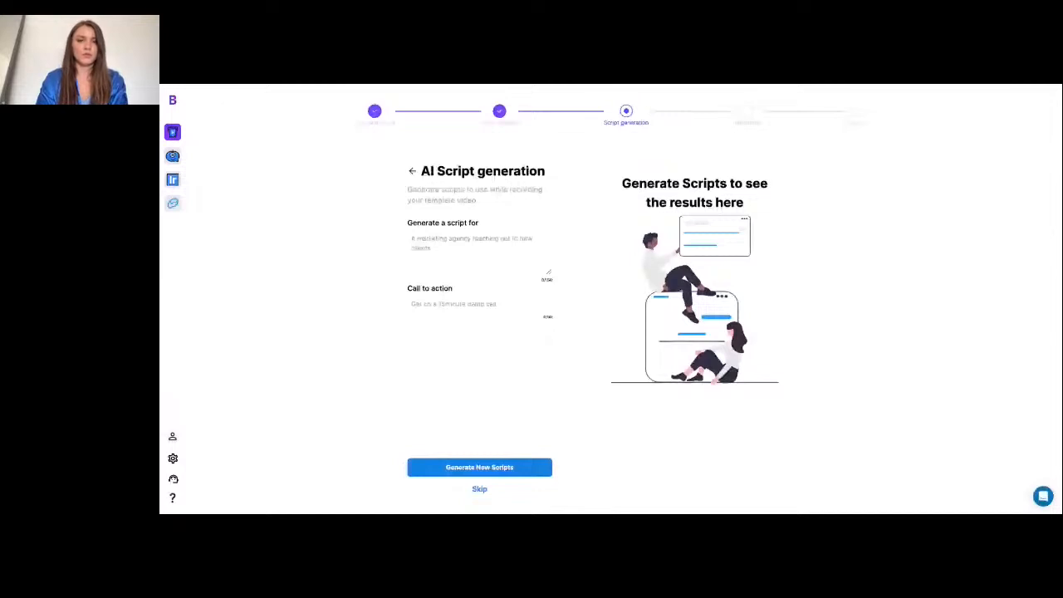
- Generate AI scripts for "a boutique reaching out to wholesalers" with the call to action "get on a 30 minute call"
left_click(479, 251)
type("a boutique reaching out to who")
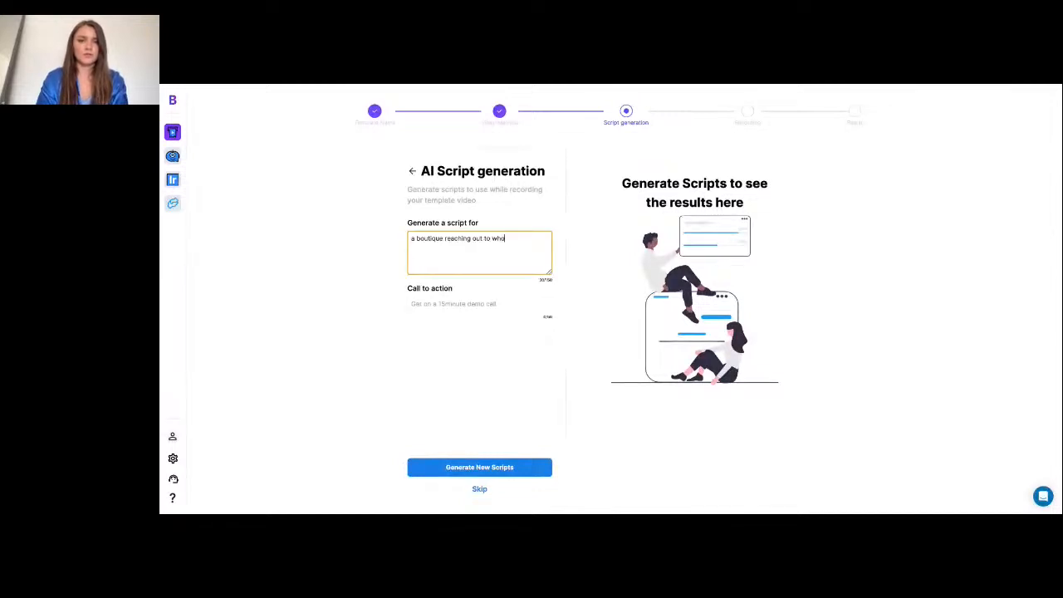
type("lesalers")
left_click(478, 304)
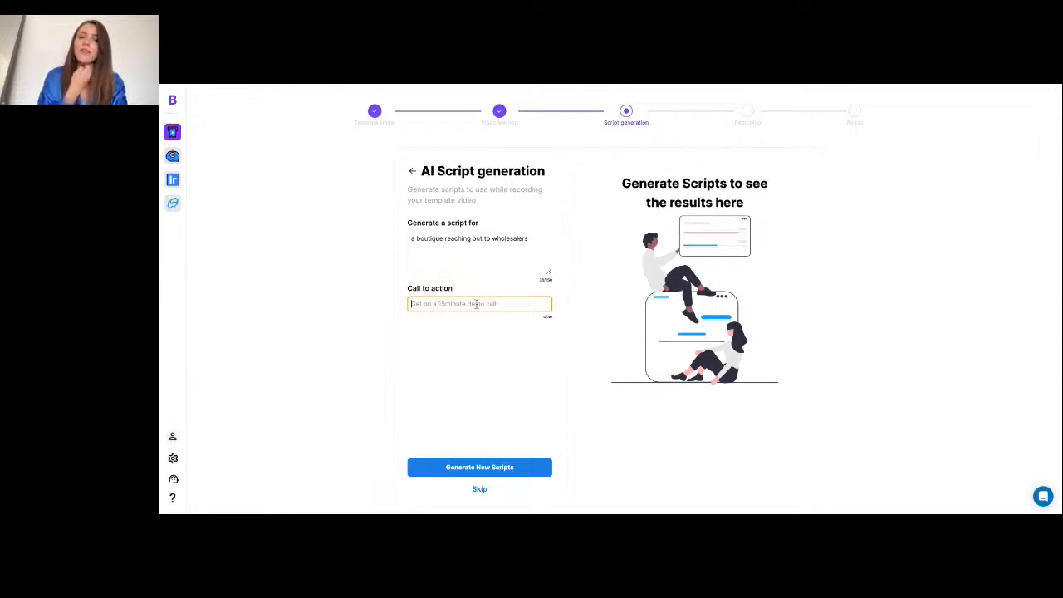
type("g")
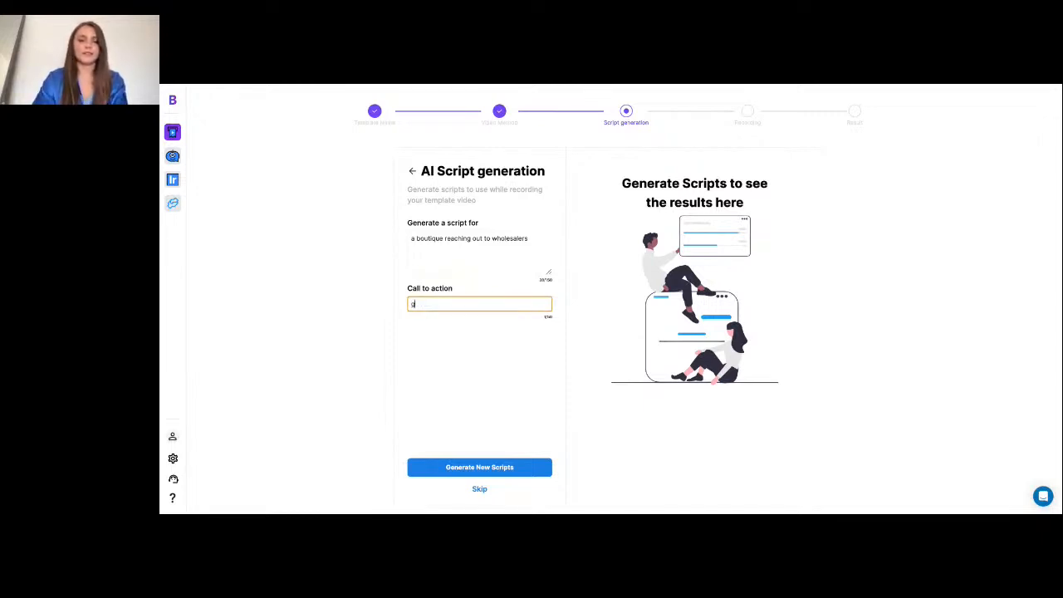
type("et on a 30 minute m")
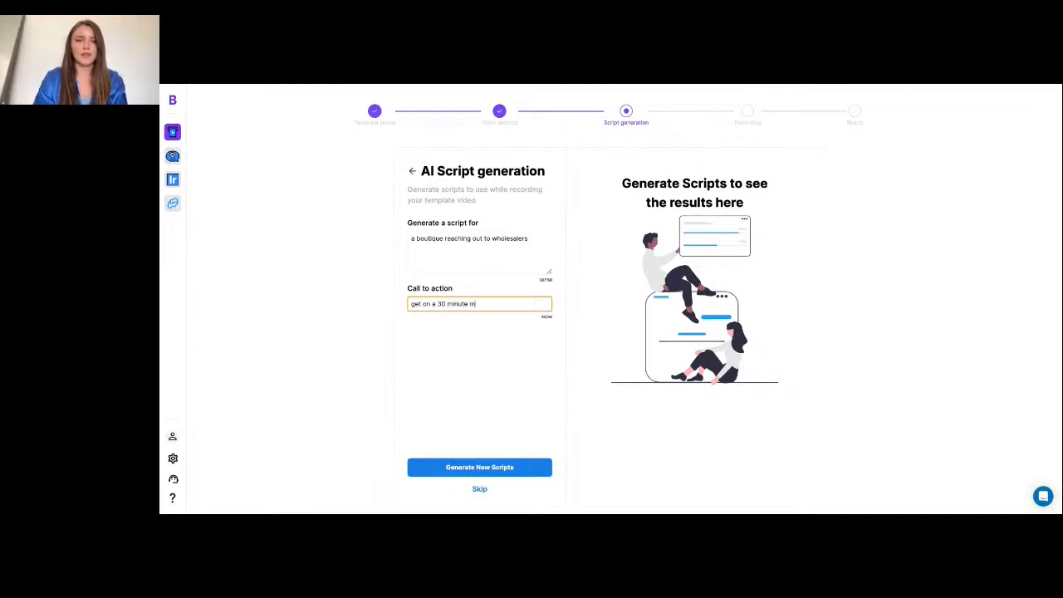
key("BackSpace")
type("call")
left_click(517, 468)
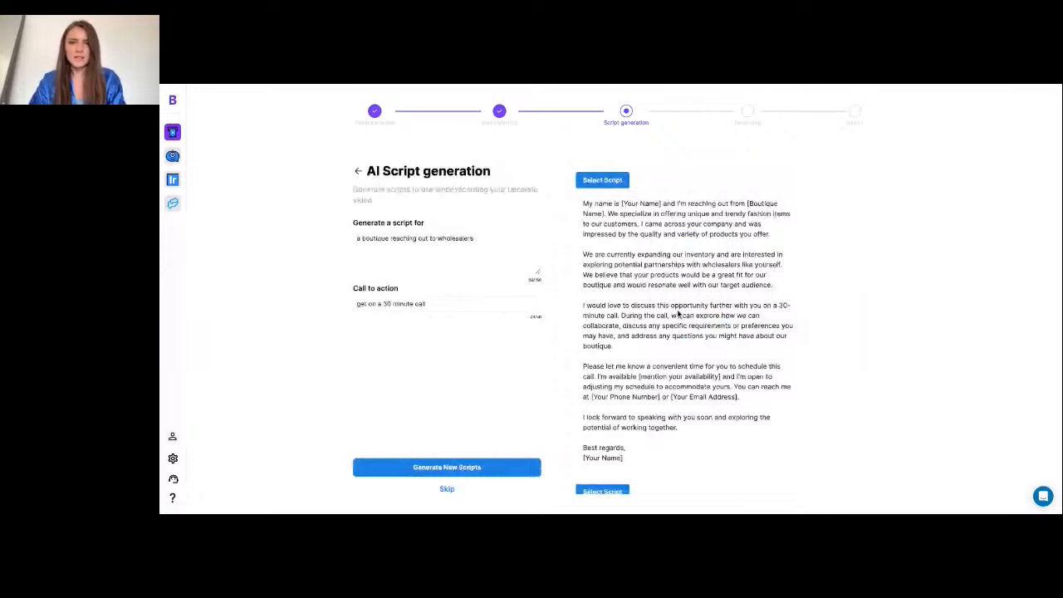
- Select the generated script that begins "I hope this message finds you well" and dismiss the recording tip
scroll(622, 218, "down", 4)
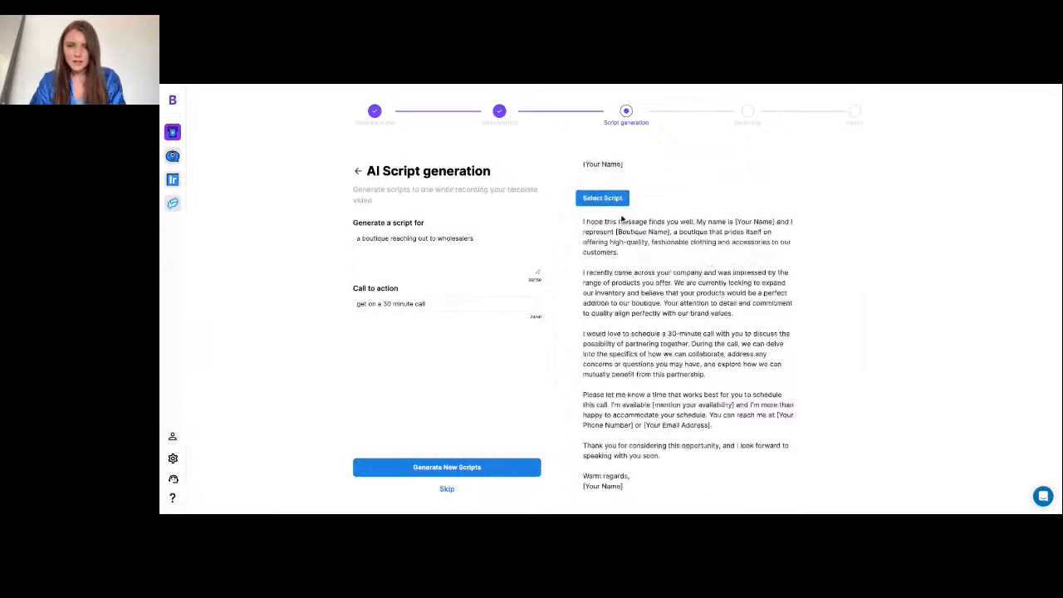
left_click(616, 200)
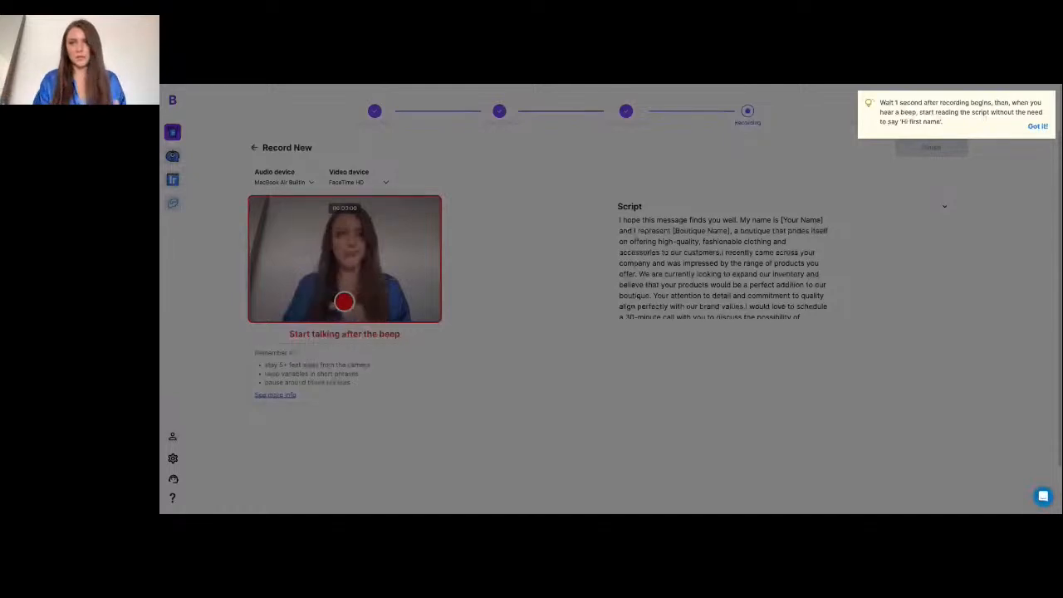
left_click(1037, 127)
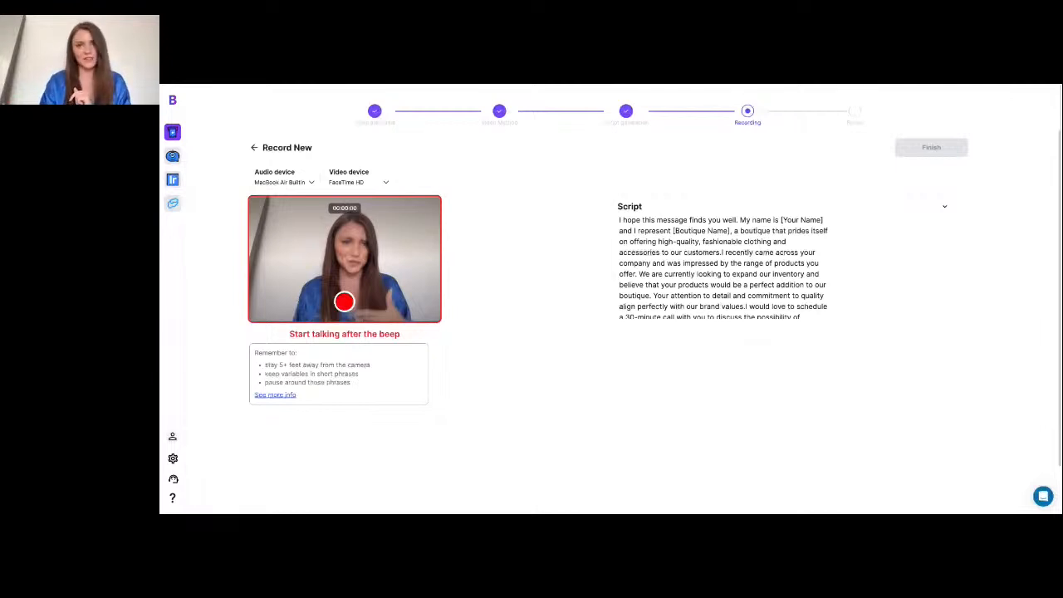
- Record a webcam video of about 13 seconds for the template and save it
left_click(345, 302)
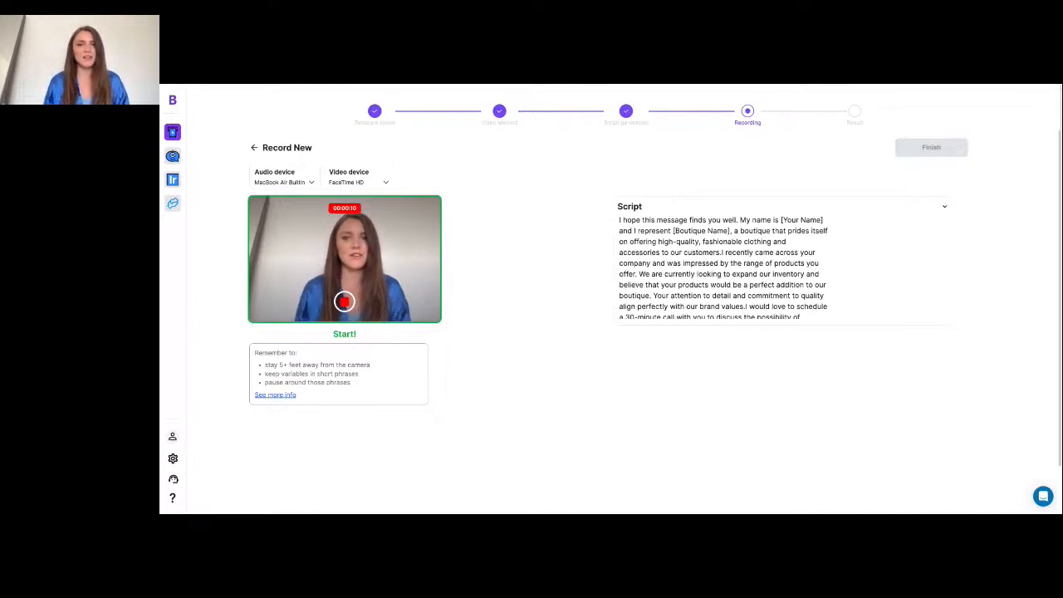
left_click(345, 302)
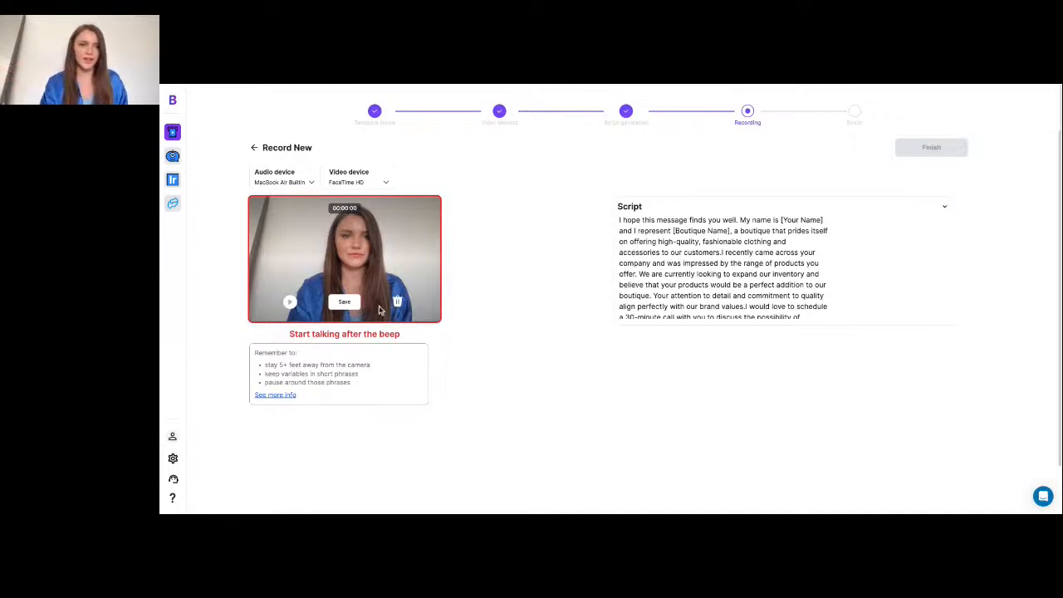
left_click(348, 304)
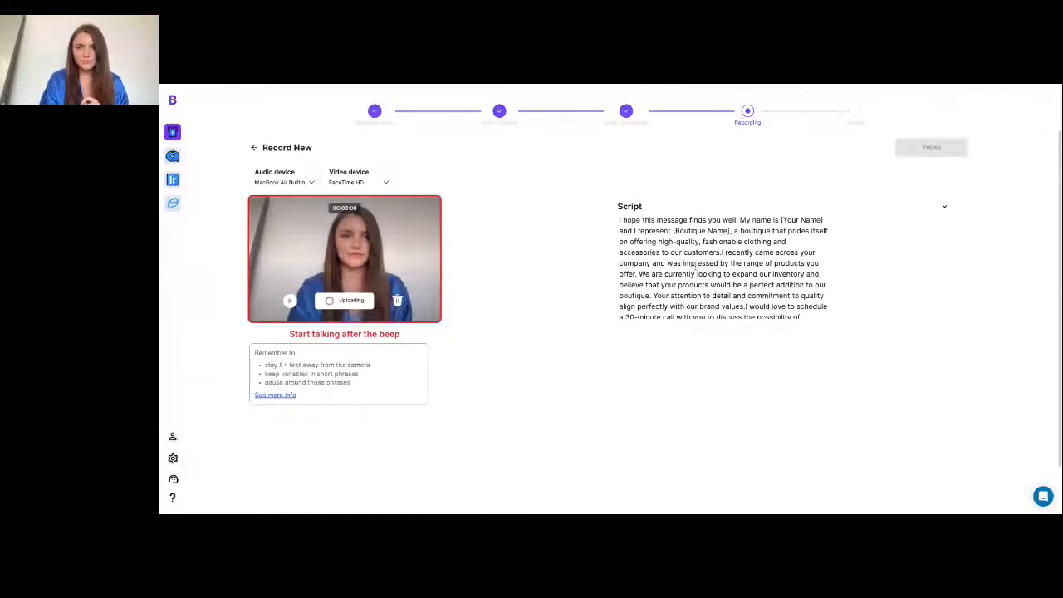
scroll(554, 401, "up", 1)
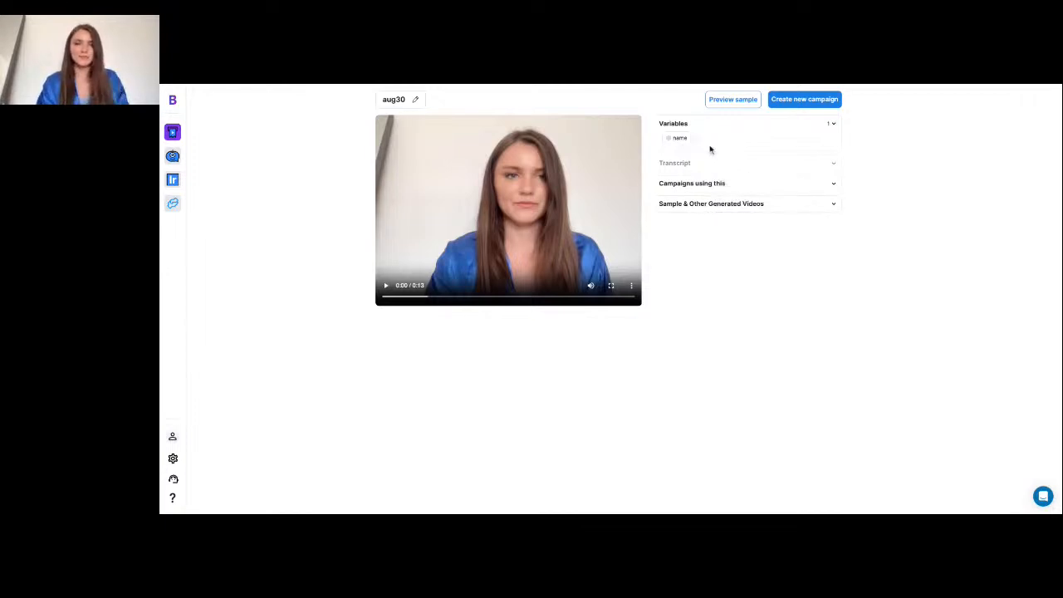
- Generate a sample video from the aug30 template, entering a first name for the name variable
left_click(731, 103)
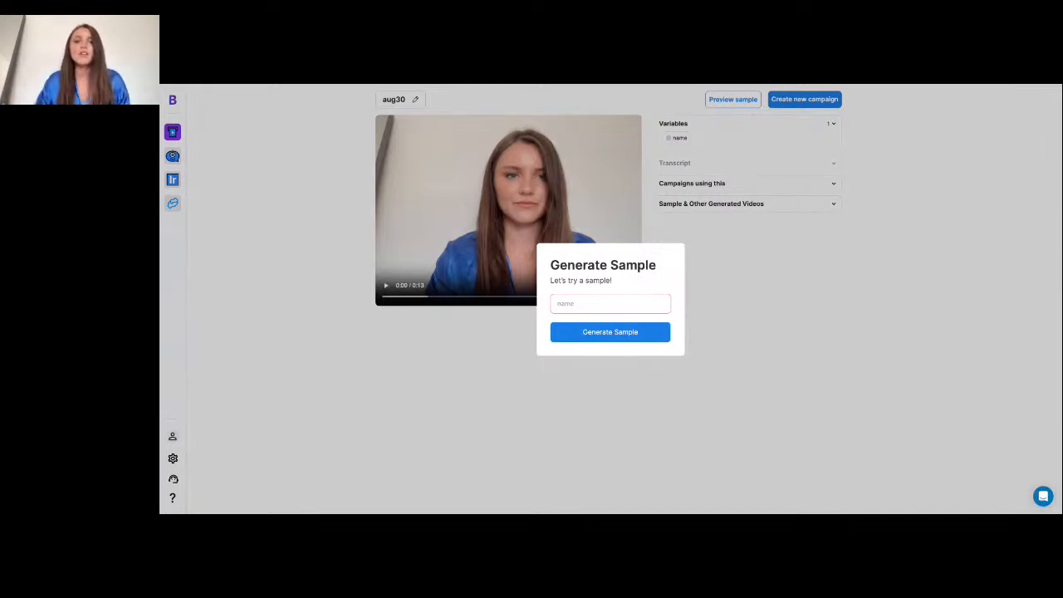
left_click(564, 304)
type("Don")
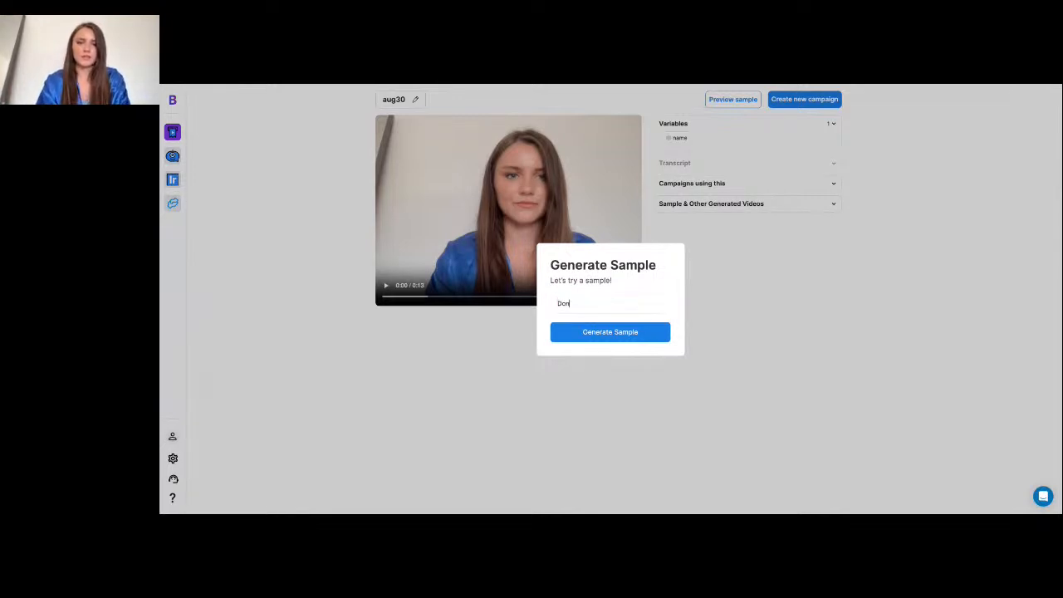
left_click(595, 333)
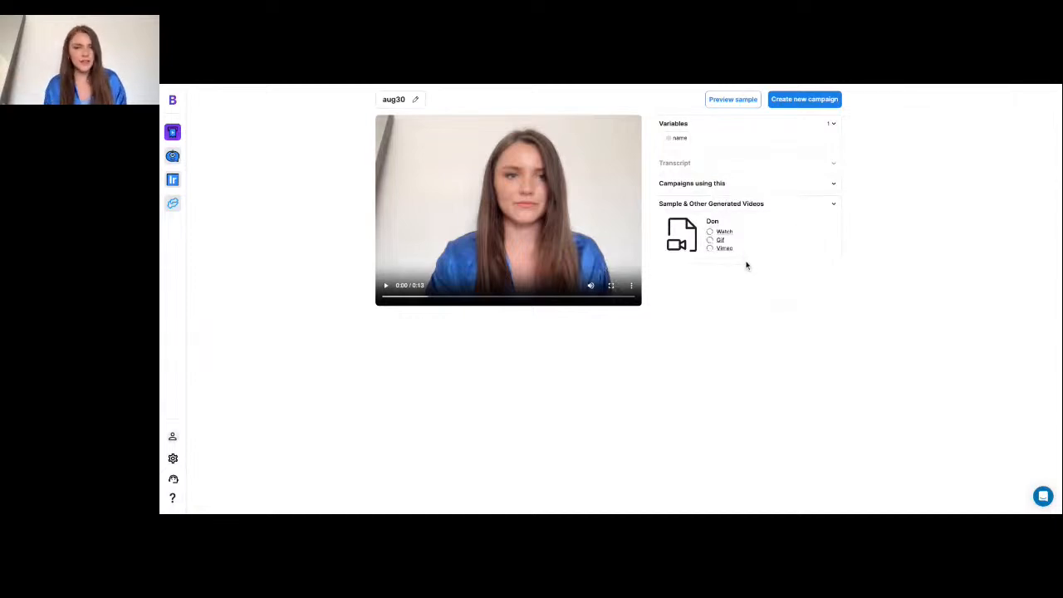
- Open the Livestream may 16 campaign from AI Studio and map its Name header to the name variable
left_click(746, 184)
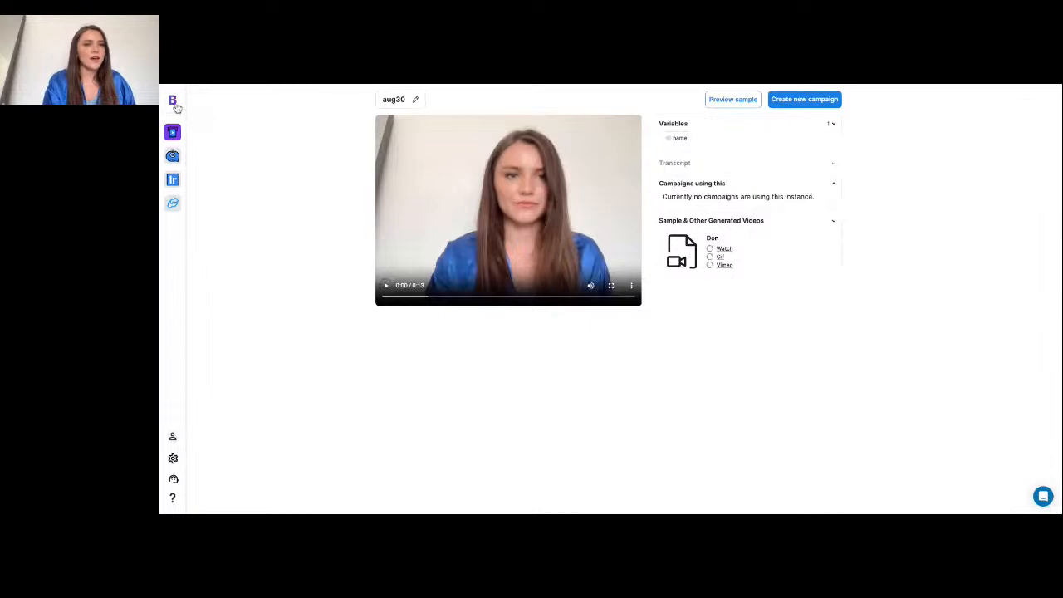
left_click(173, 132)
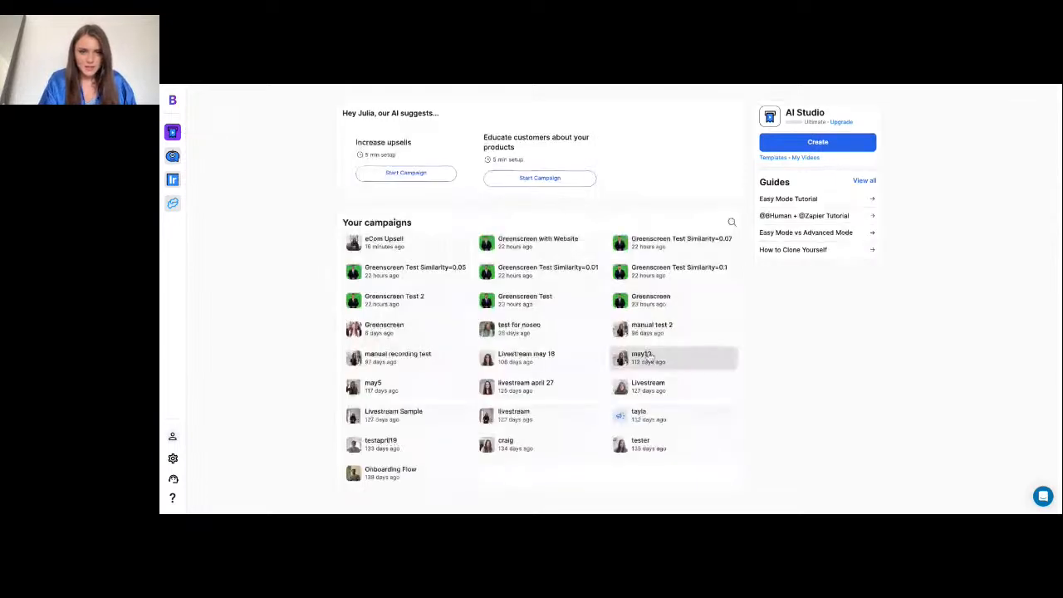
left_click(589, 361)
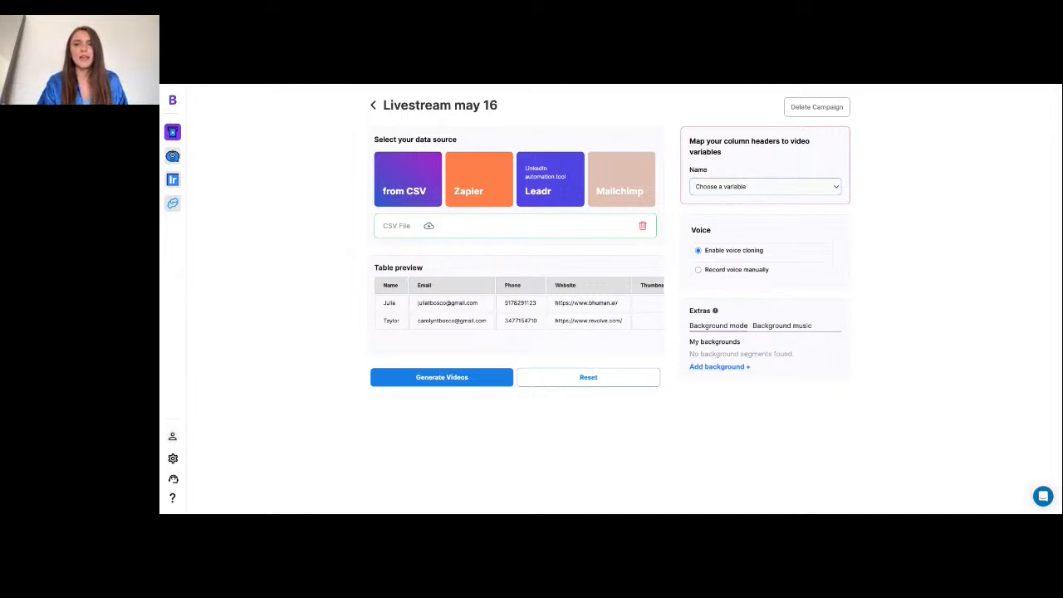
left_click(814, 208)
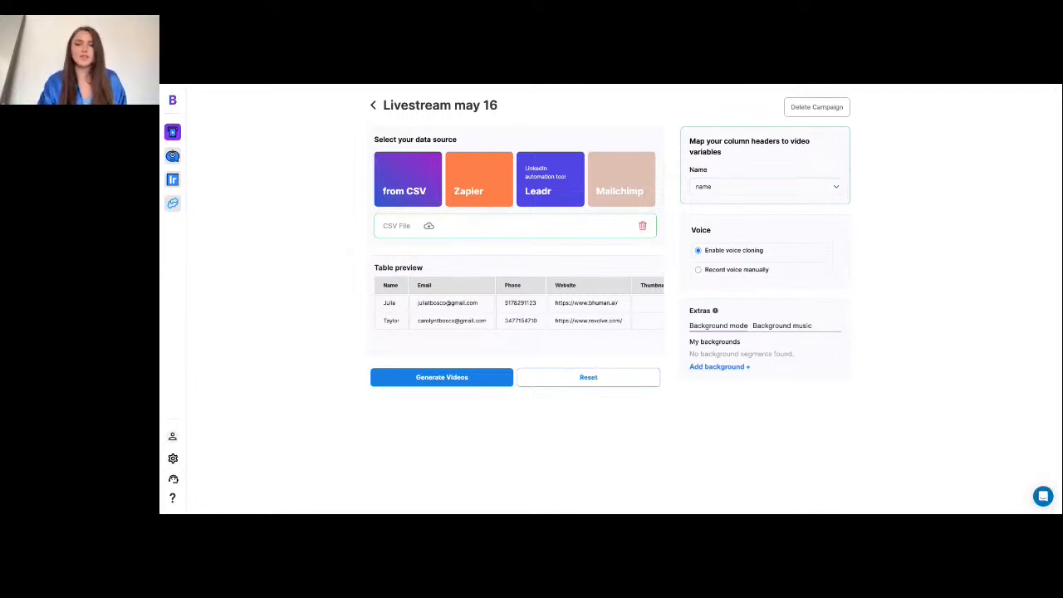
left_click(718, 367)
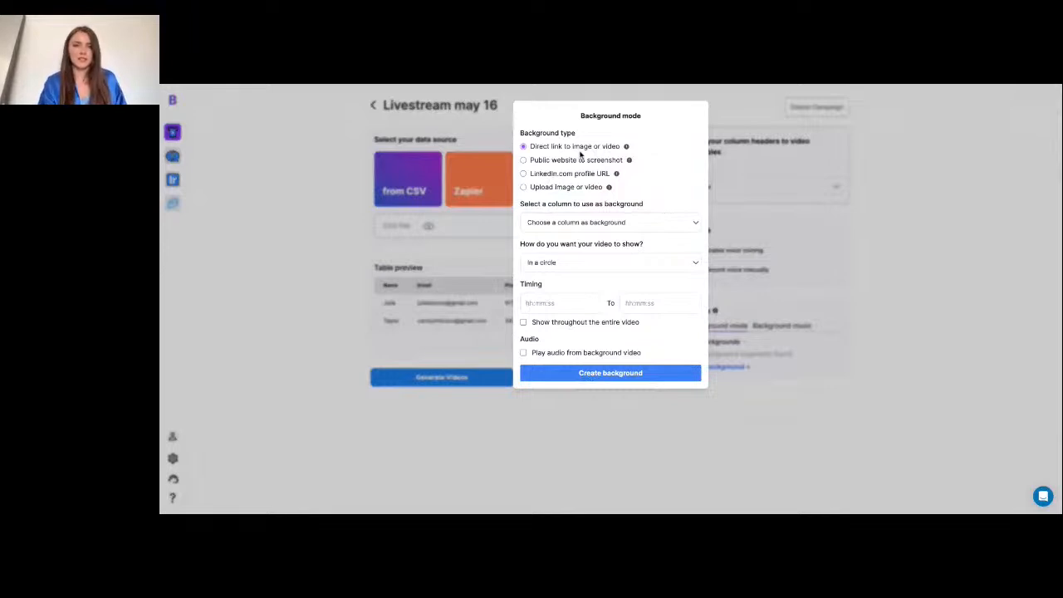
left_click(580, 158)
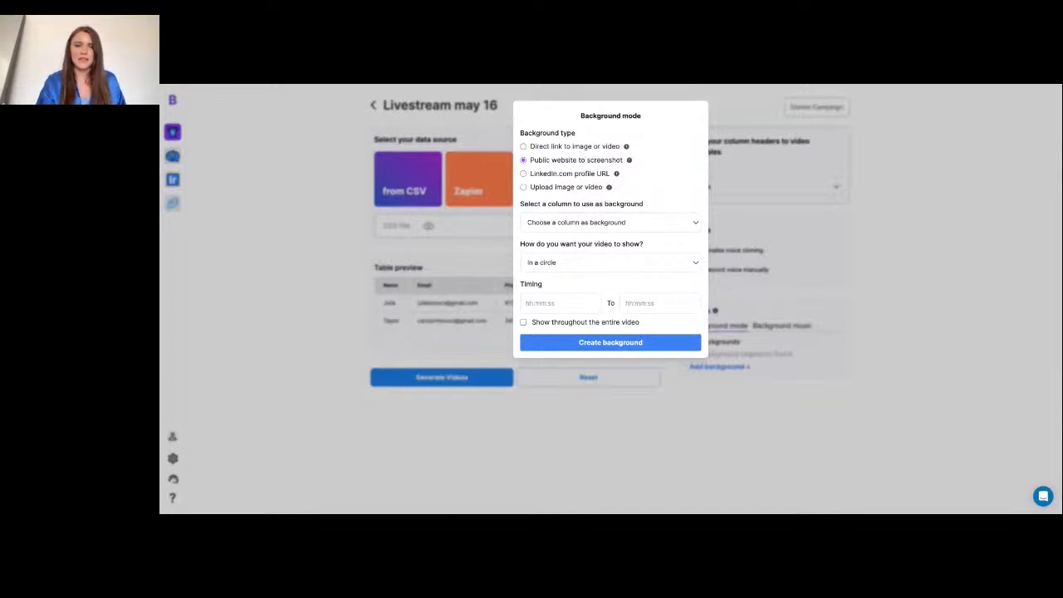
left_click(606, 266)
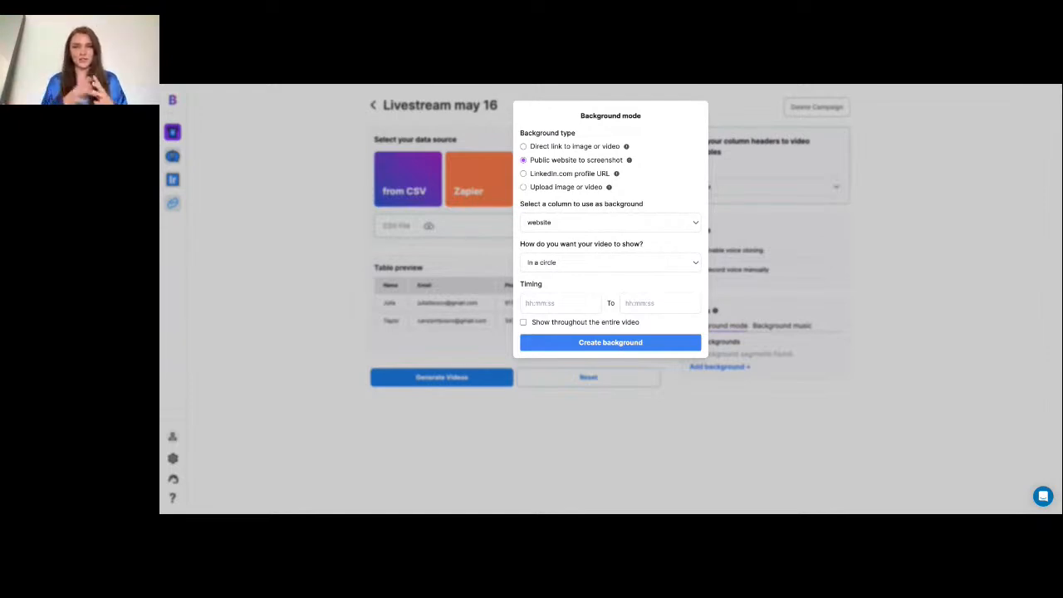
left_click(524, 323)
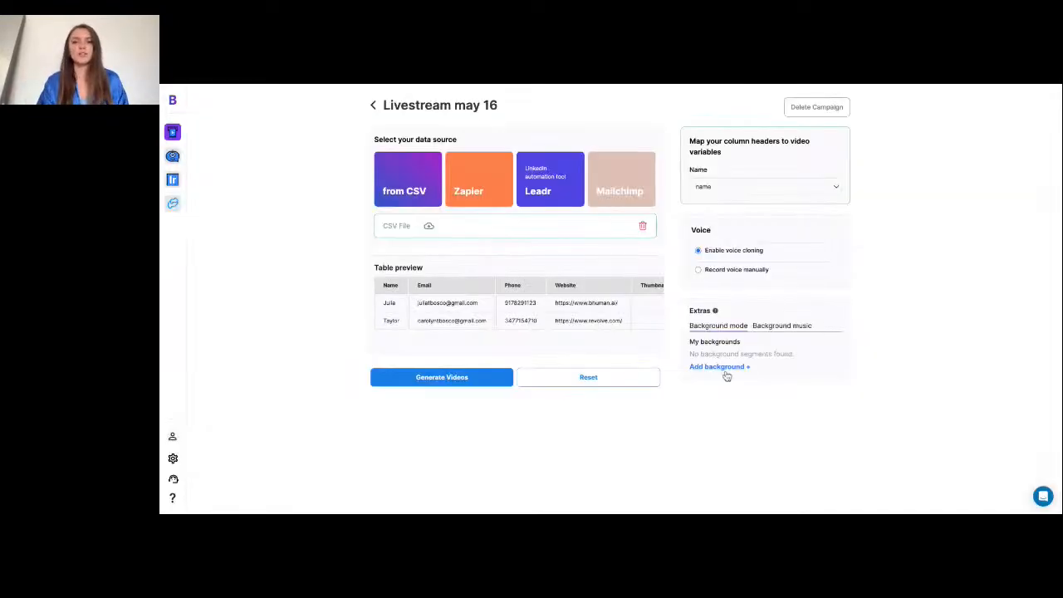
- Configure a campaign background as a public website screenshot from the website column, with the video shown using a greenscreen
left_click(725, 368)
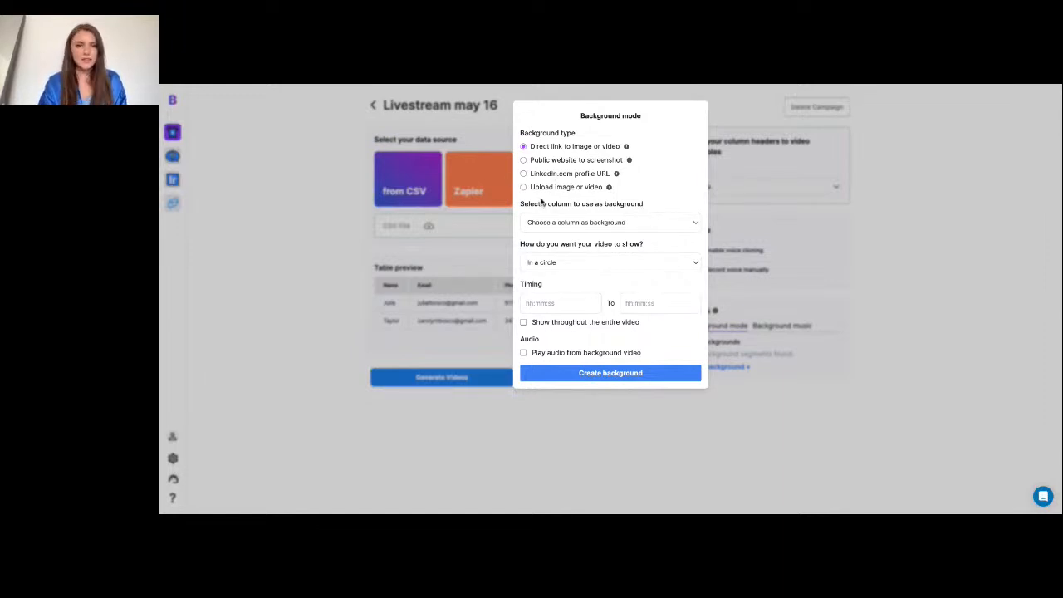
left_click(524, 160)
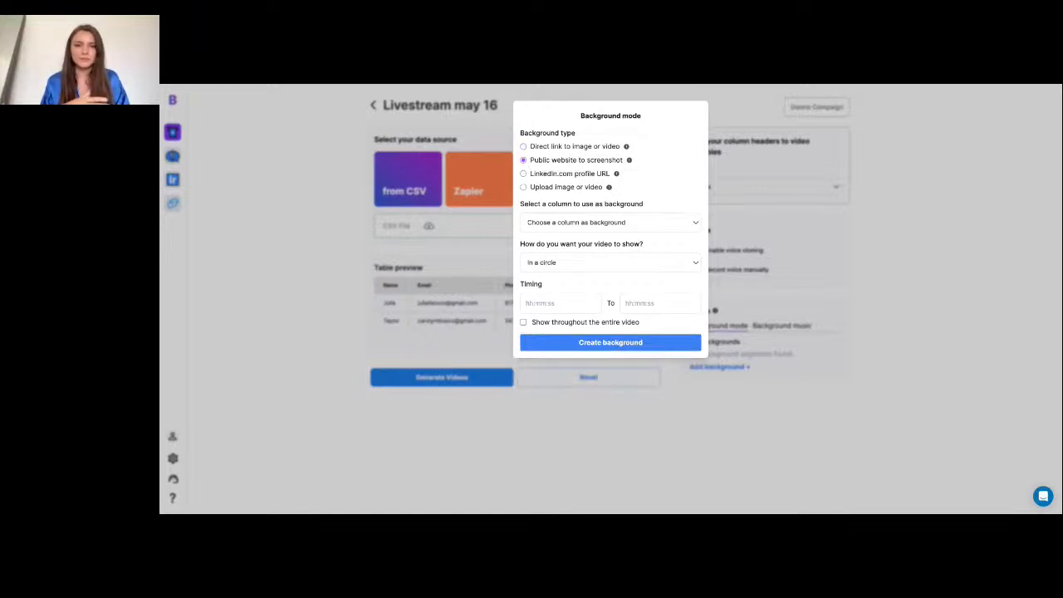
left_click(561, 263)
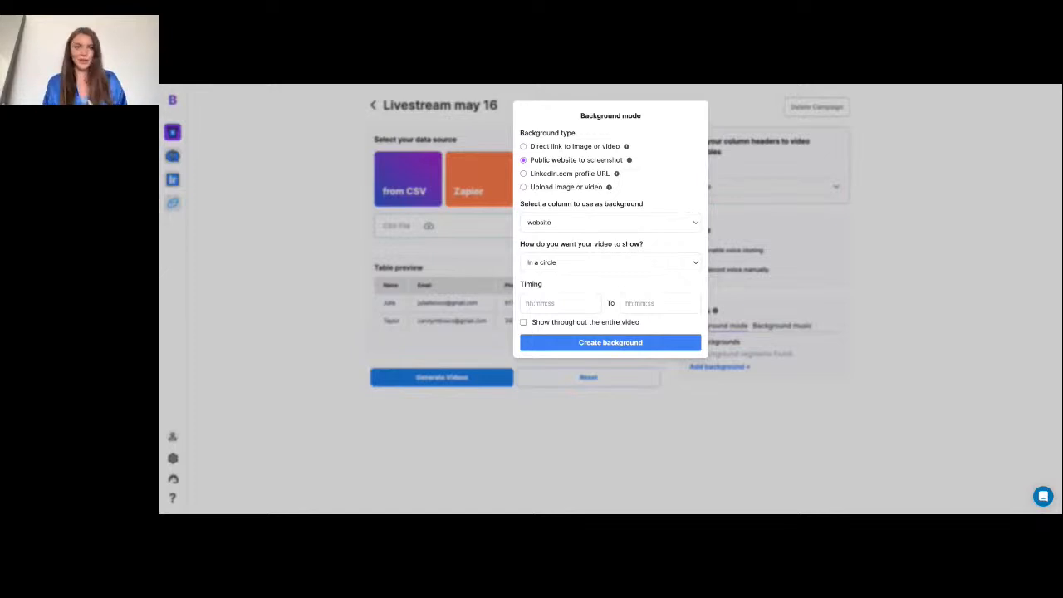
left_click(573, 277)
scroll(611, 299, "down", 2)
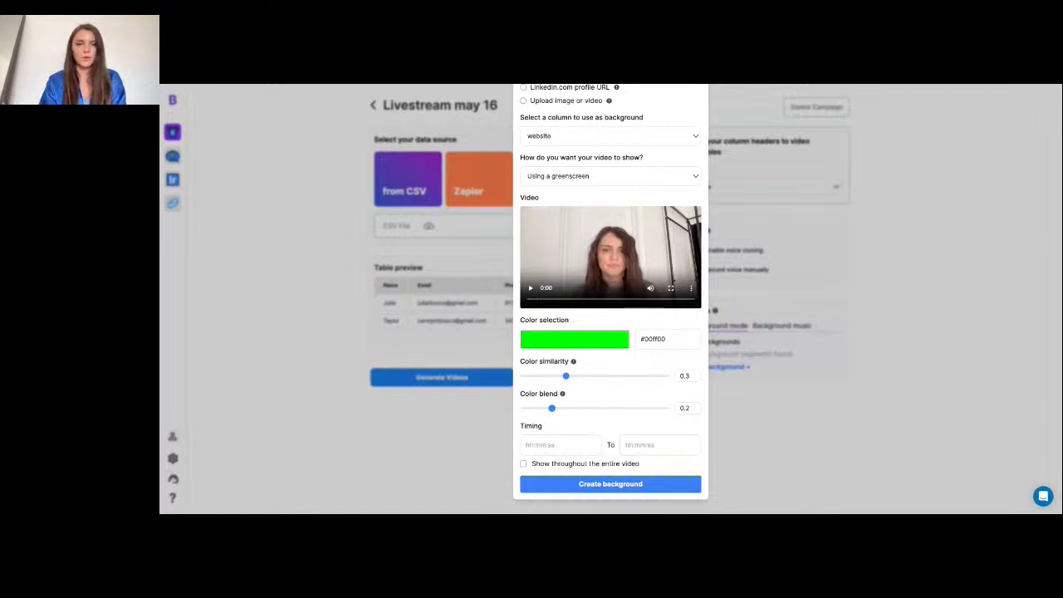
- Set the greenscreen color selection to #ffffff and review the color similarity and color blend settings
left_click(619, 343)
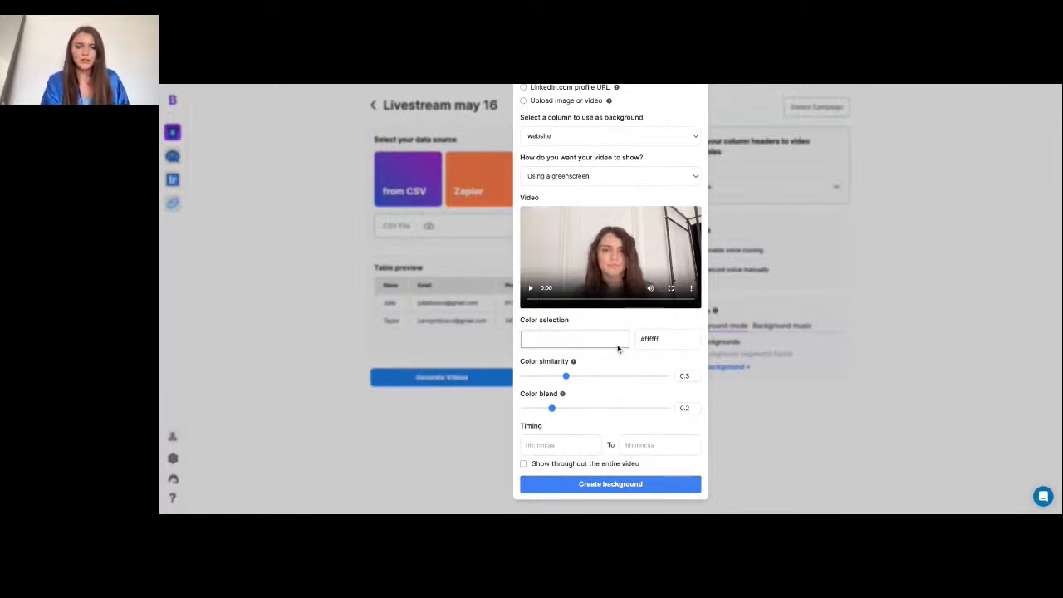
scroll(556, 371, "down", 1)
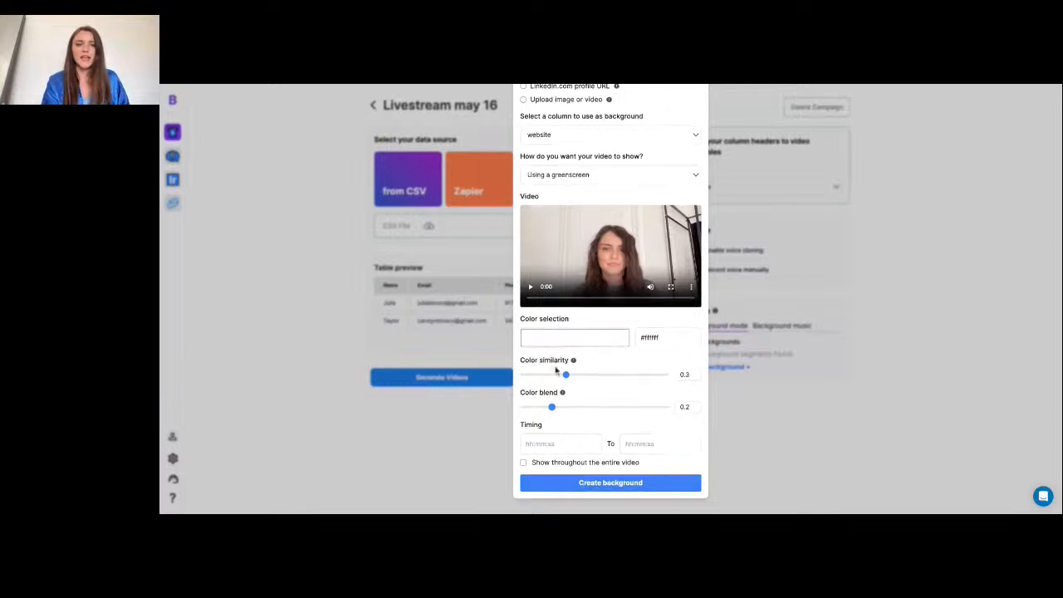
mouse_move(563, 394)
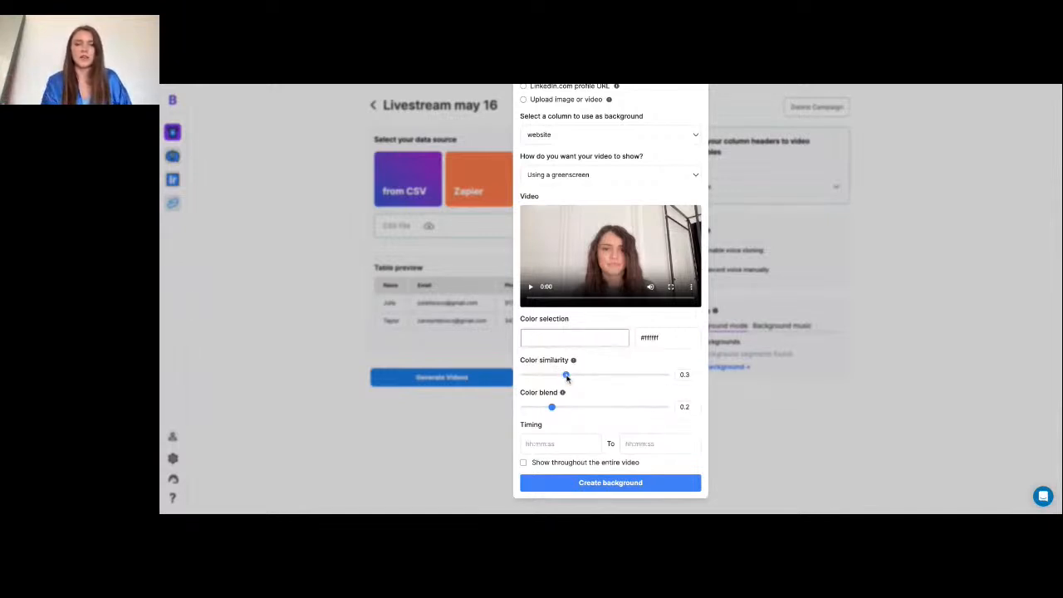
mouse_move(573, 363)
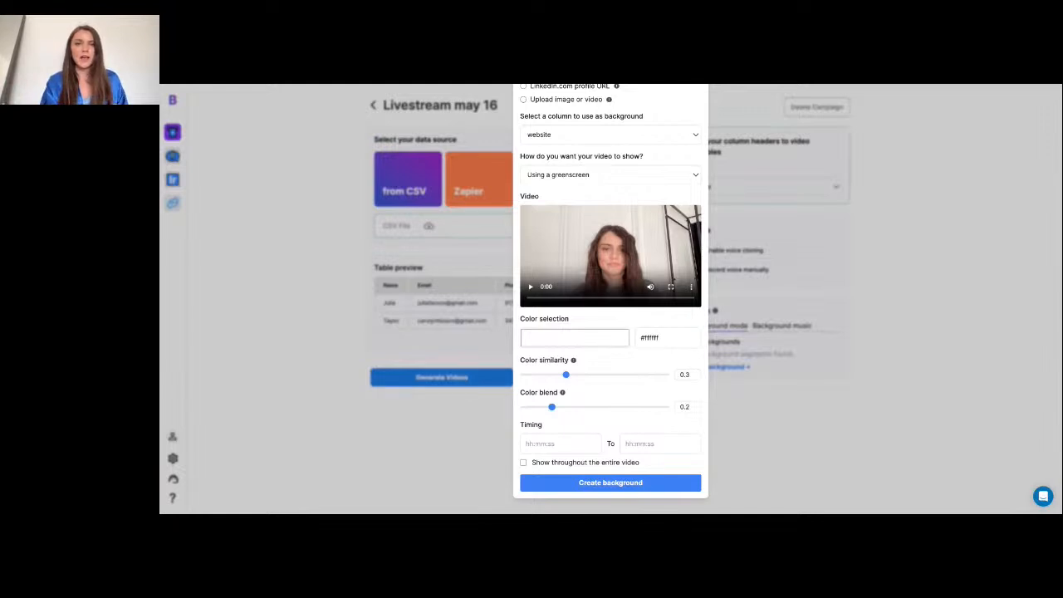
scroll(610, 299, "up", 2)
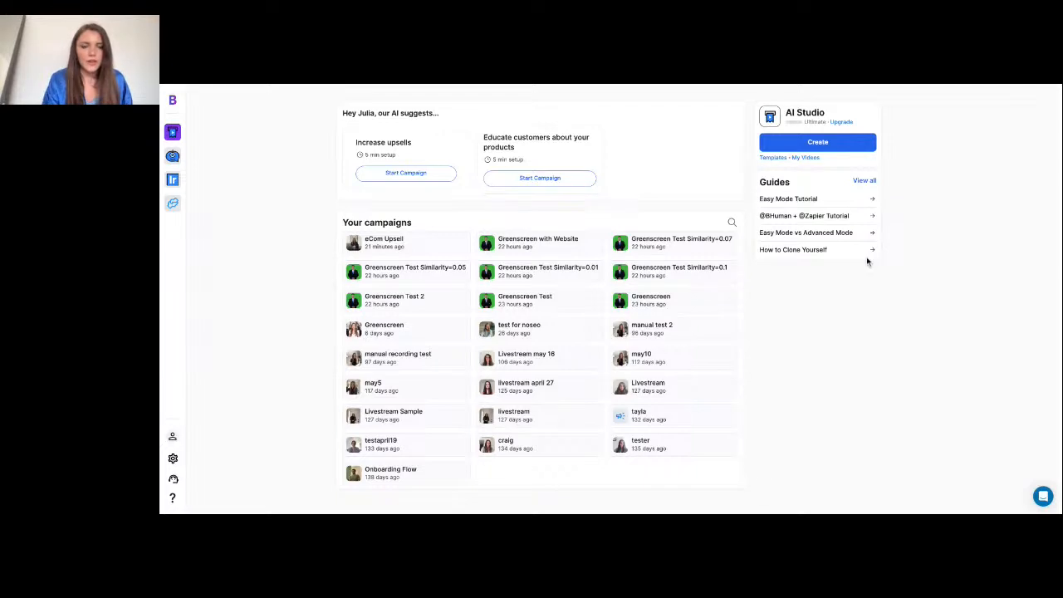
- Open the may10 campaign and review its SMS and email options for sharing the generated videos
left_click(641, 357)
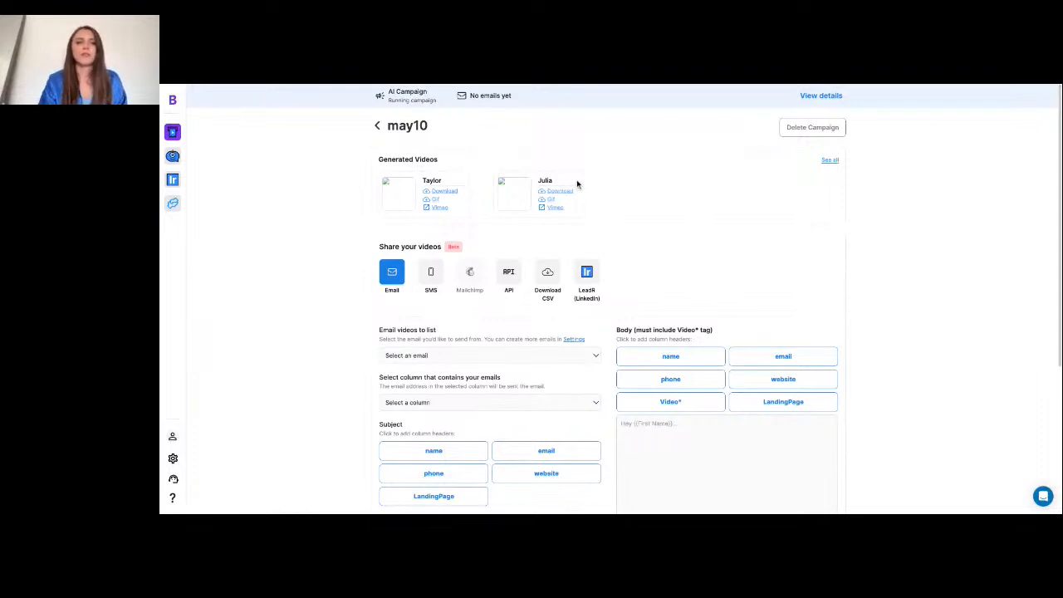
scroll(554, 165, "down", 1)
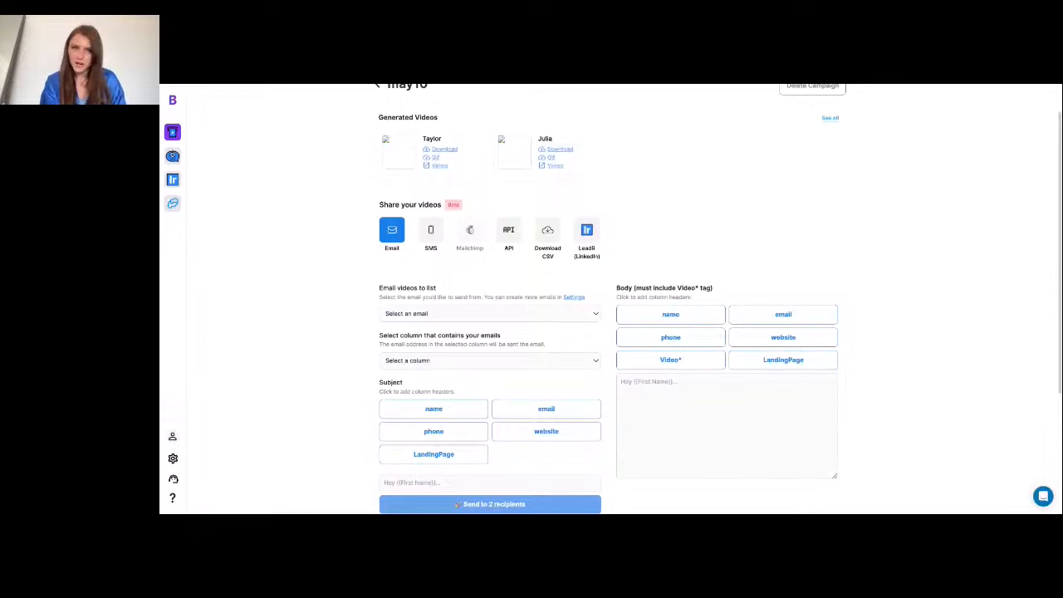
scroll(611, 300, "down", 1)
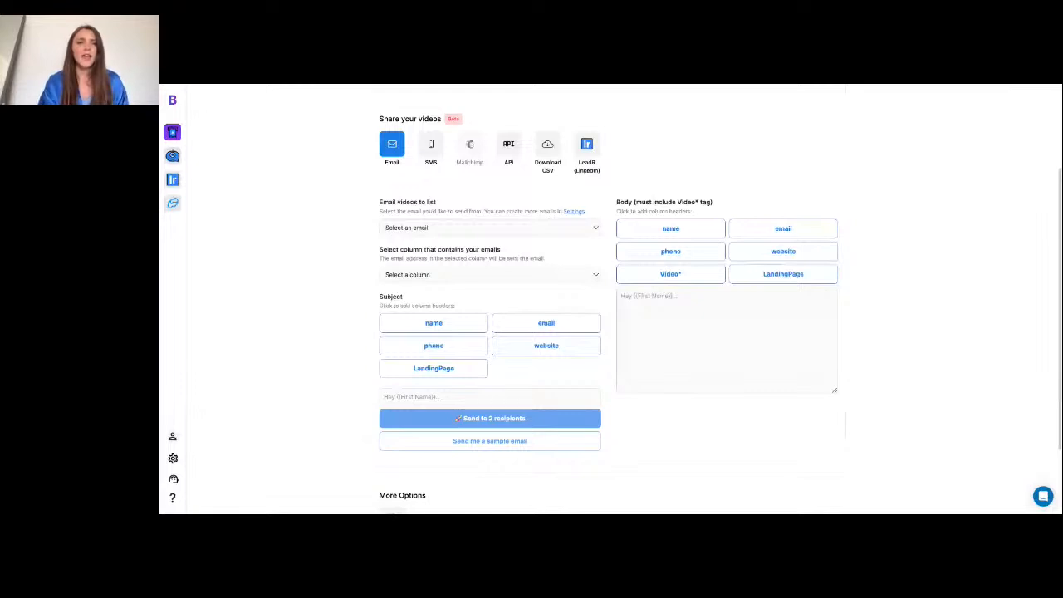
left_click(424, 159)
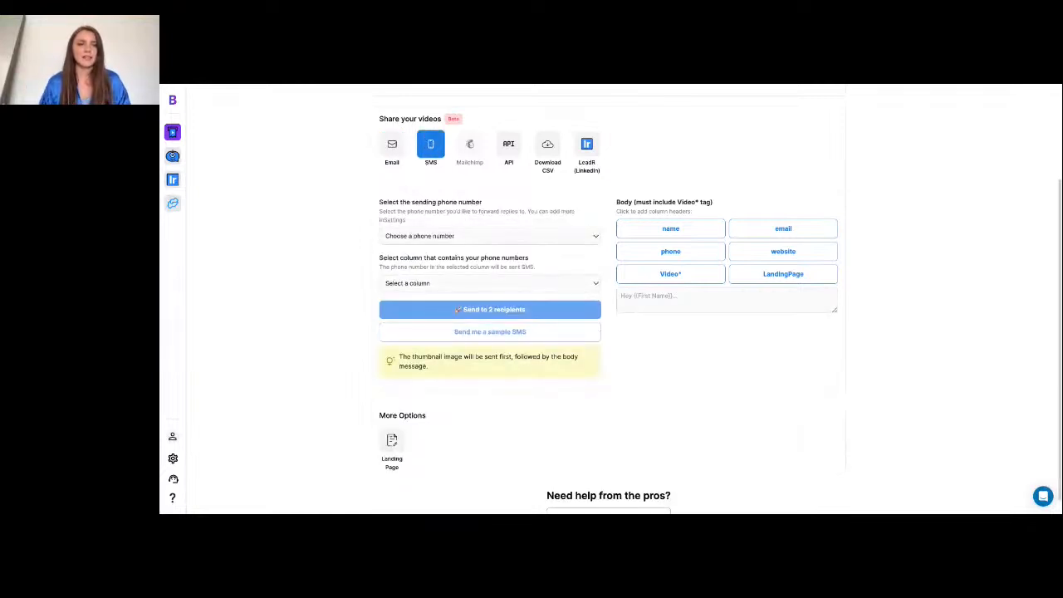
left_click(389, 151)
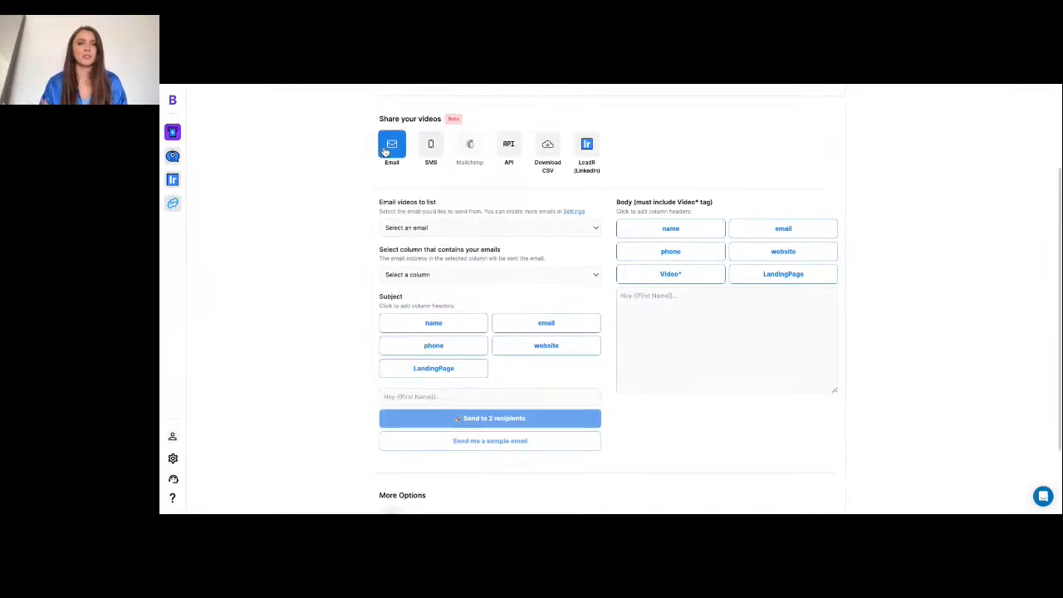
scroll(490, 213, "down", 1)
left_click(488, 214)
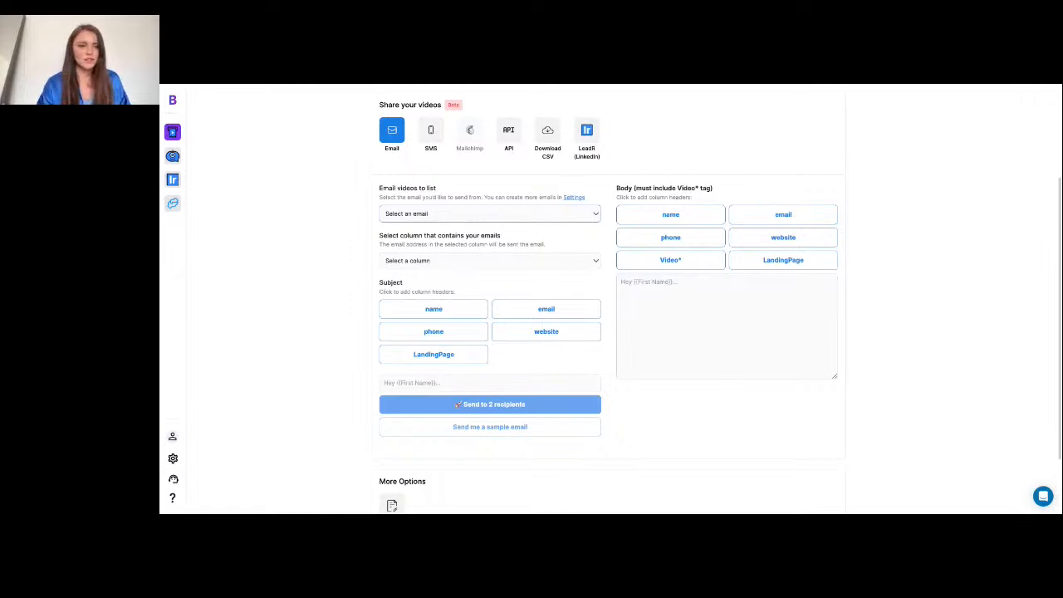
- Review the Email Access and Phone Numbers pages in the account settings, then close the settings
left_click(172, 461)
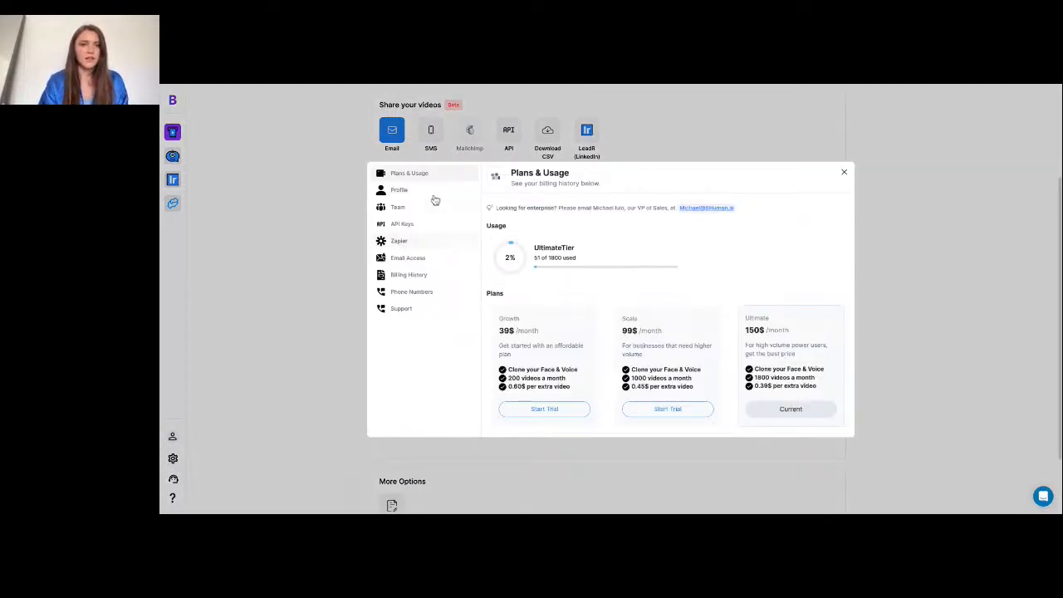
left_click(415, 262)
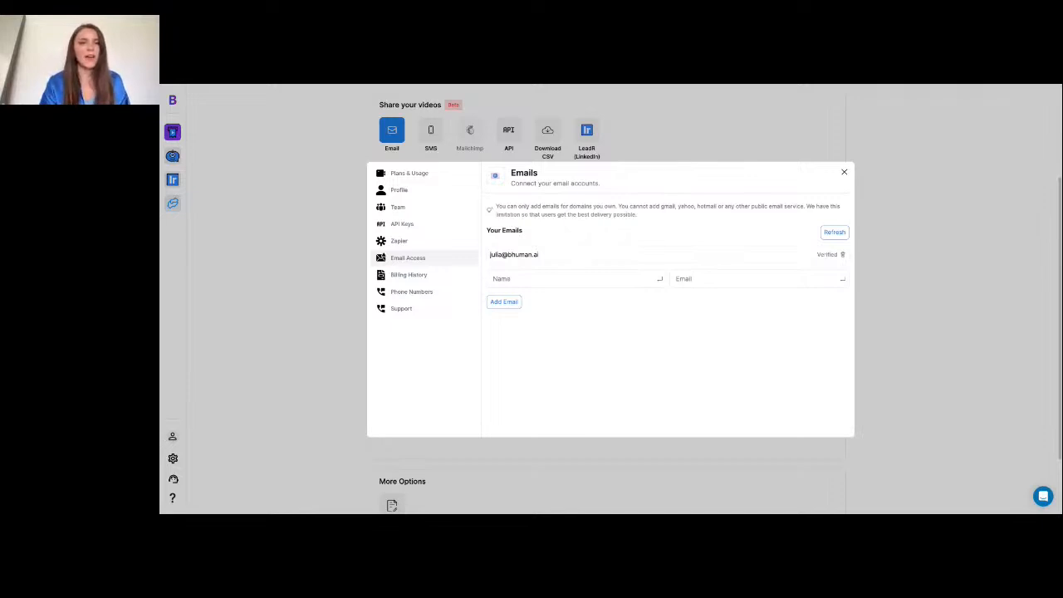
left_click(420, 295)
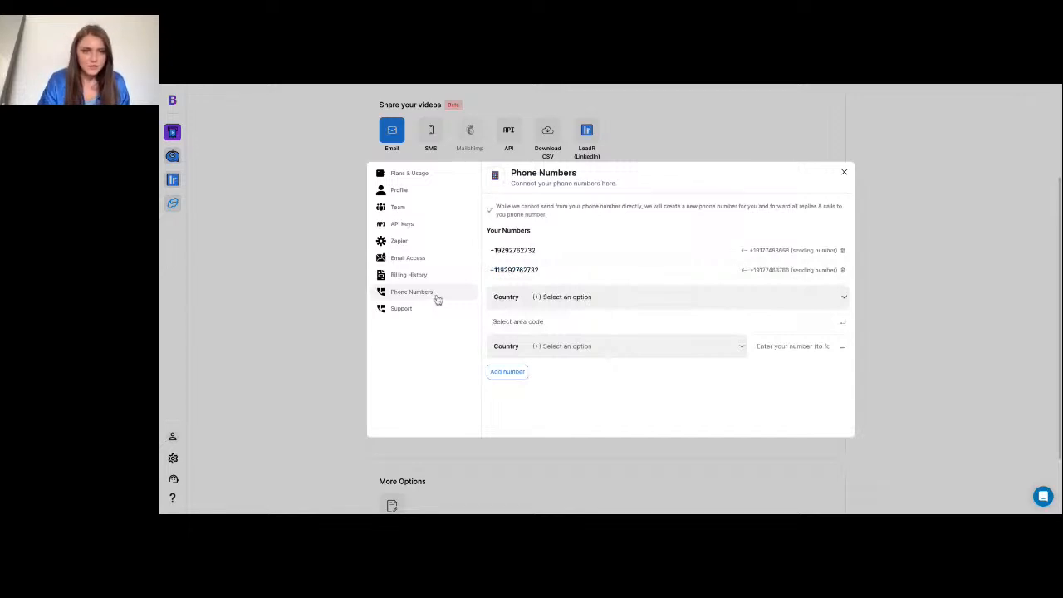
key("Escape")
- Select the sender's email address and choose Column 1: Email as the column containing the recipients' addresses
left_click(463, 266)
left_click(426, 266)
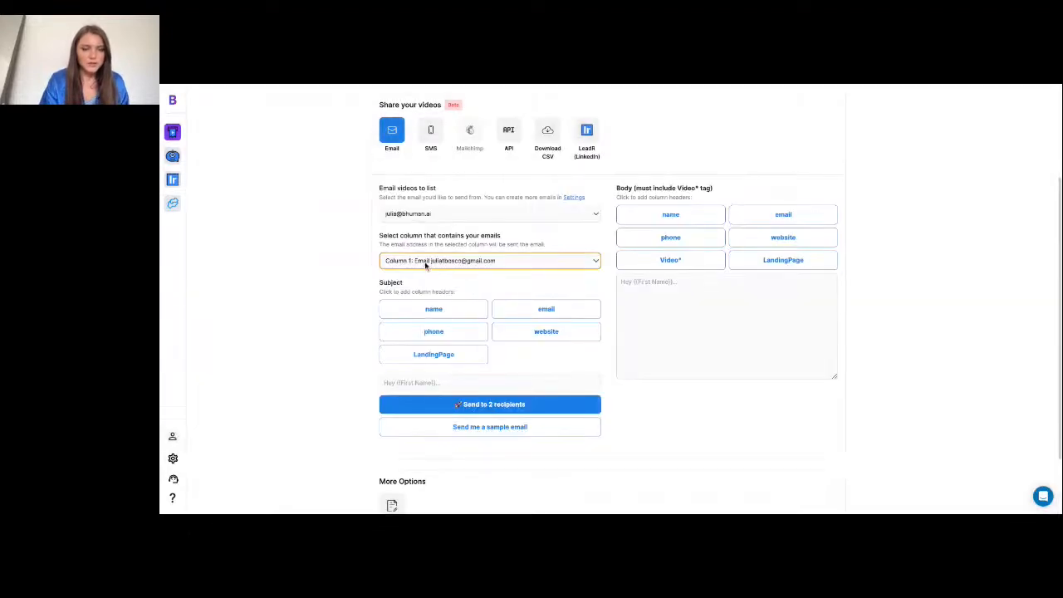
- Write the email subject "Hey {{name}} check out this quick video I made for you!" using the name column tag
scroll(426, 266, "down", 1)
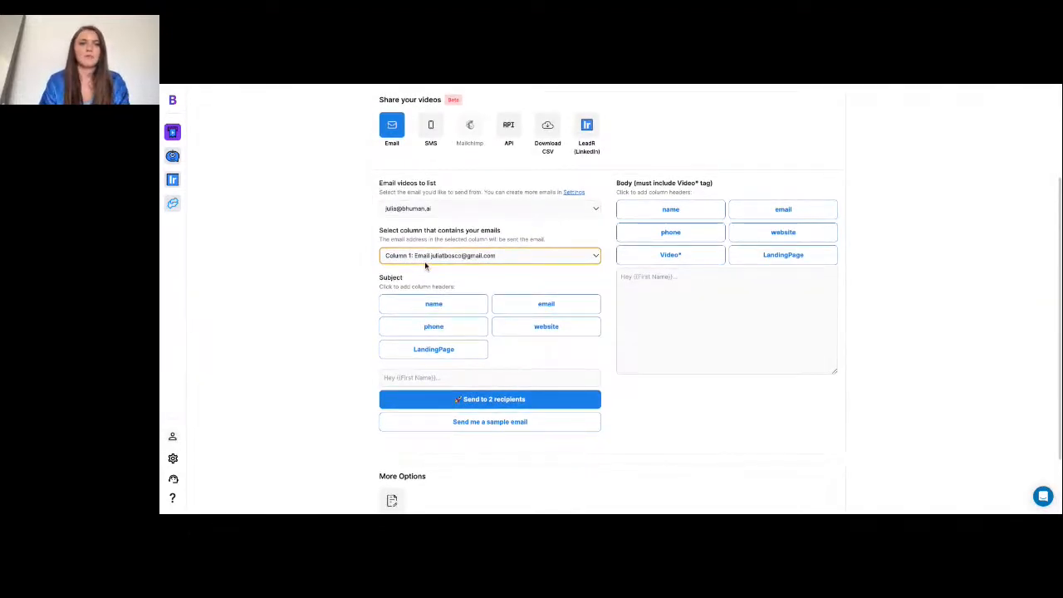
scroll(427, 270, "down", 1)
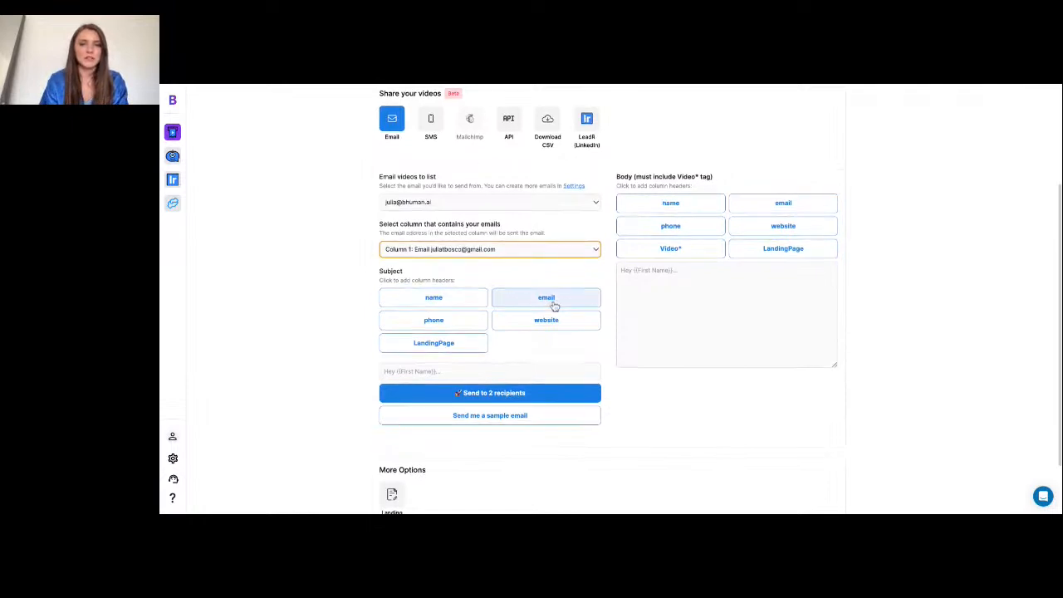
scroll(553, 304, "down", 1)
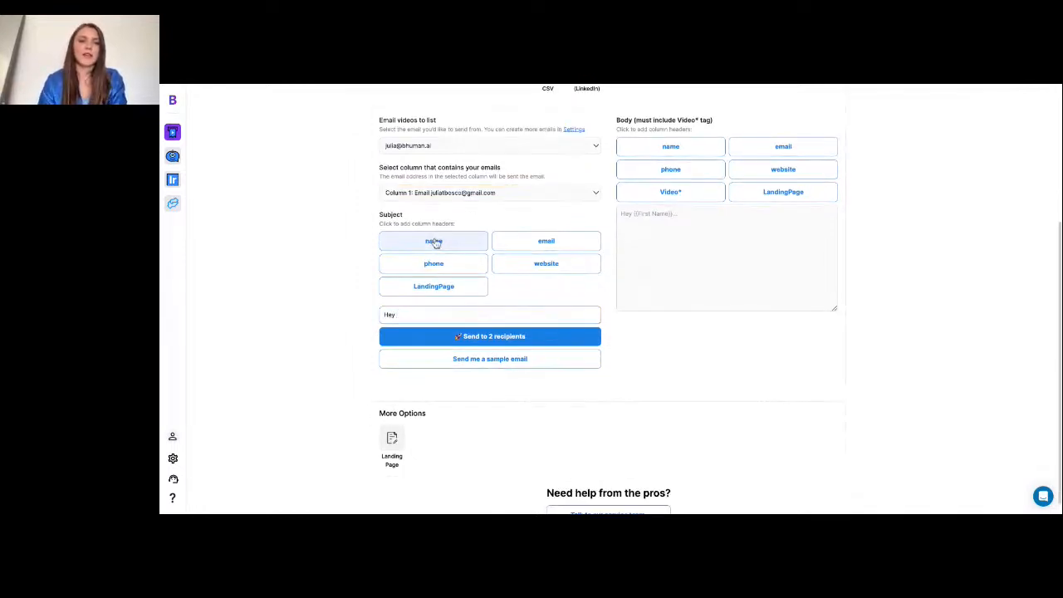
left_click(434, 244)
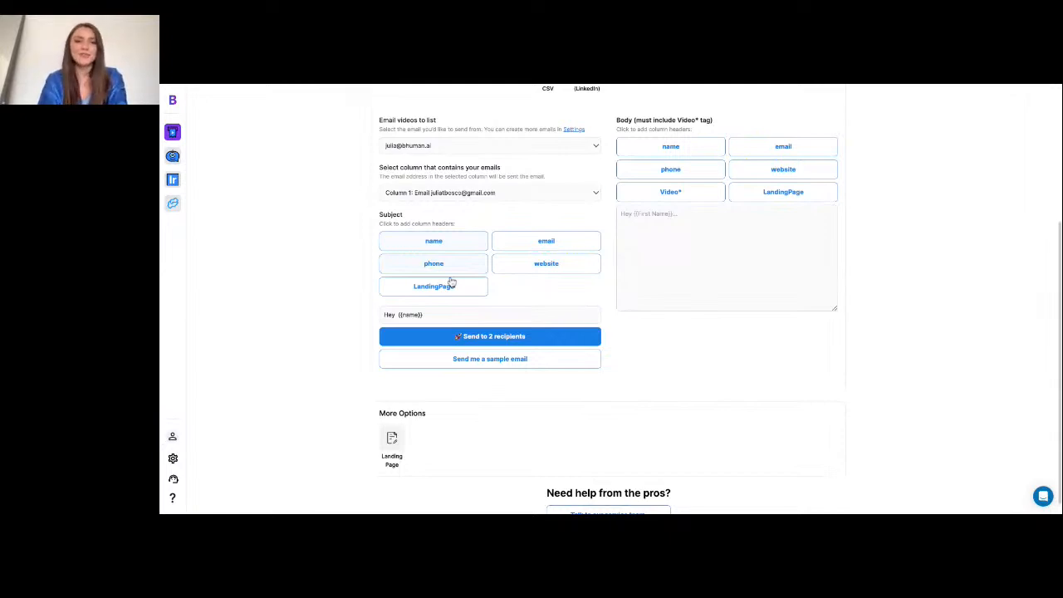
left_click(465, 314)
type("check")
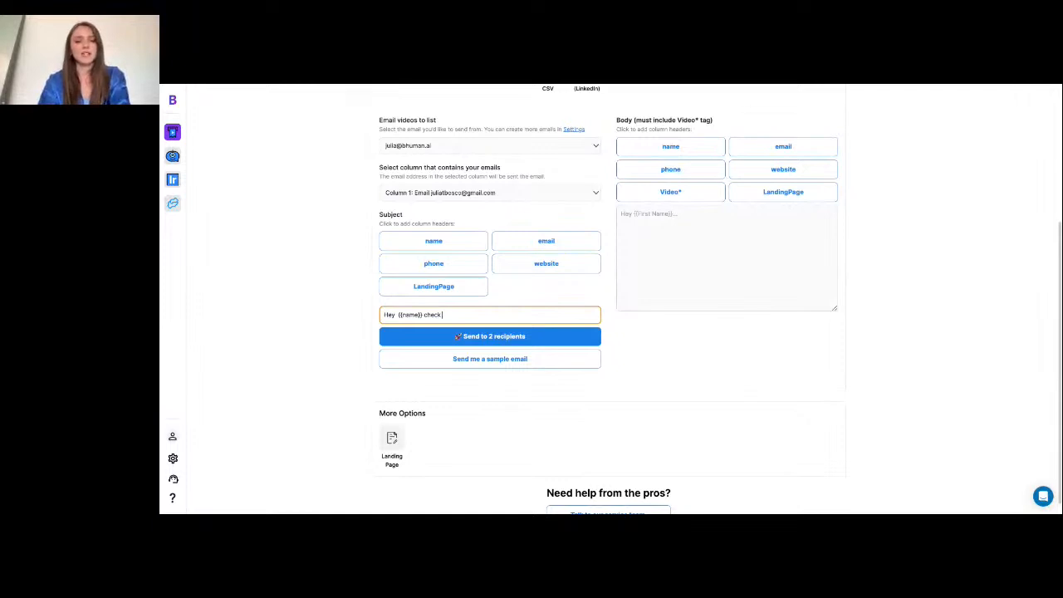
type("out this quick video I made for you!")
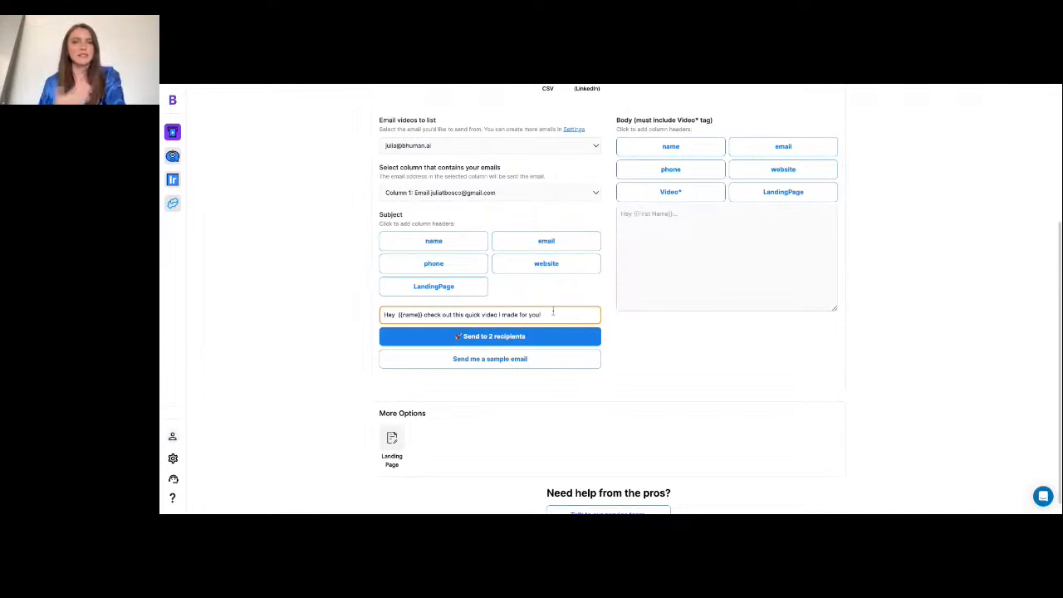
- Start the email body with the greeting "Hey {{name}}" using the name column tag, followed by a blank line
left_click(656, 295)
type("Hey")
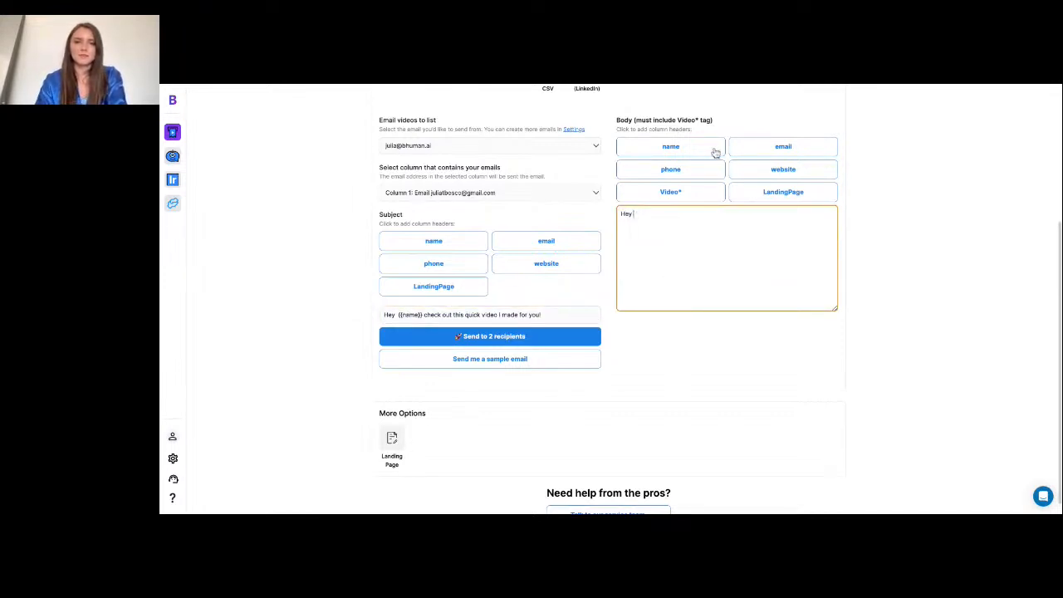
left_click(716, 153)
key("Return")
key("Return")
- Write the body message "Check out this video I made for you! Let me know your thoughts."
type("Check")
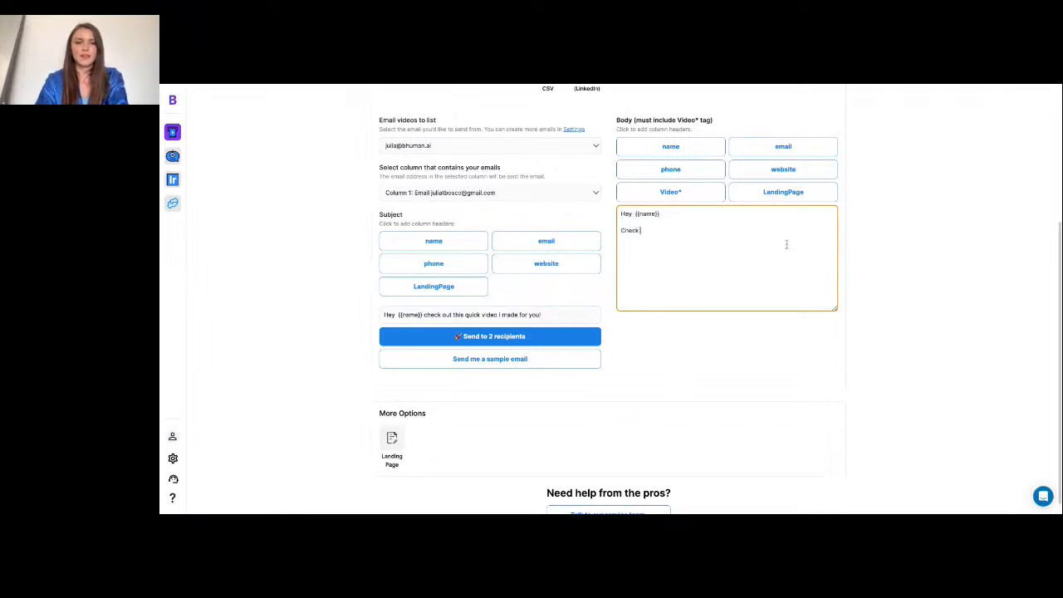
type(" out this video I made for yo")
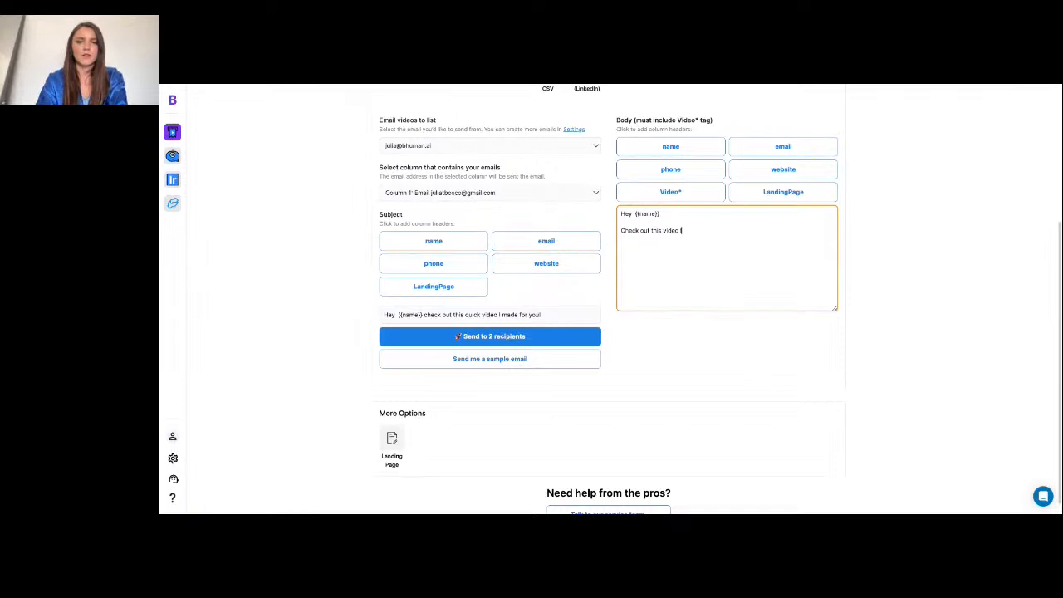
type("u! Let me know")
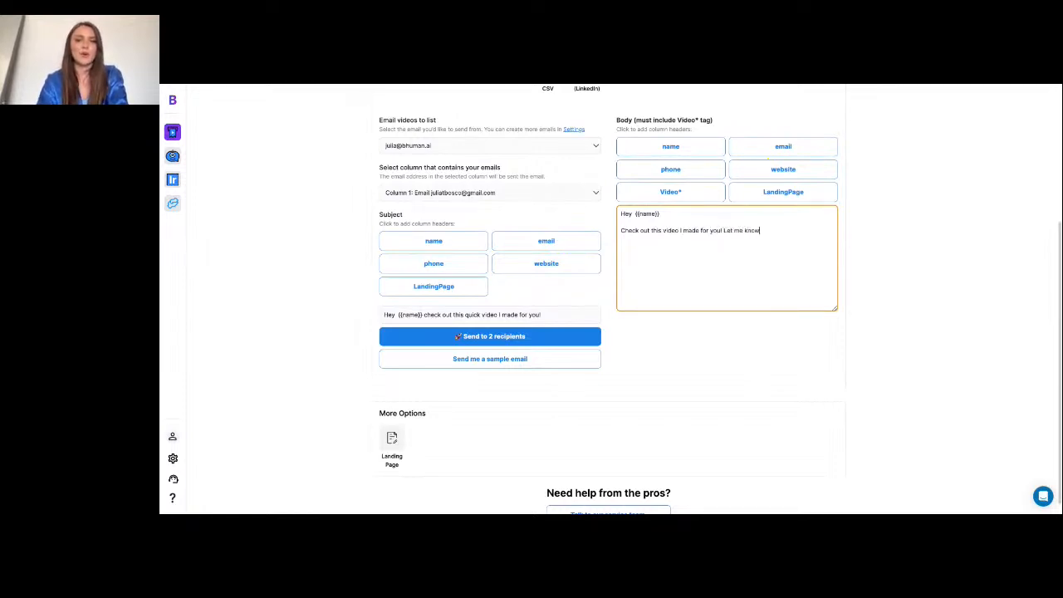
type(" your thoughts")
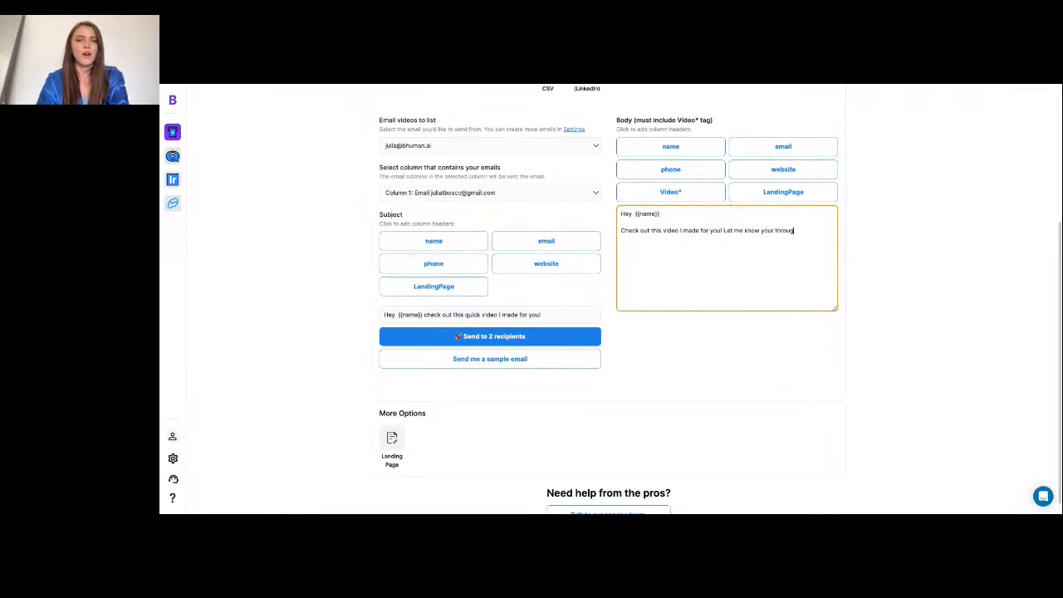
key("BackSpace")
key("BackSpace")
key("BackSpace")
key("BackSpace")
key("BackSpace")
key("BackSpace")
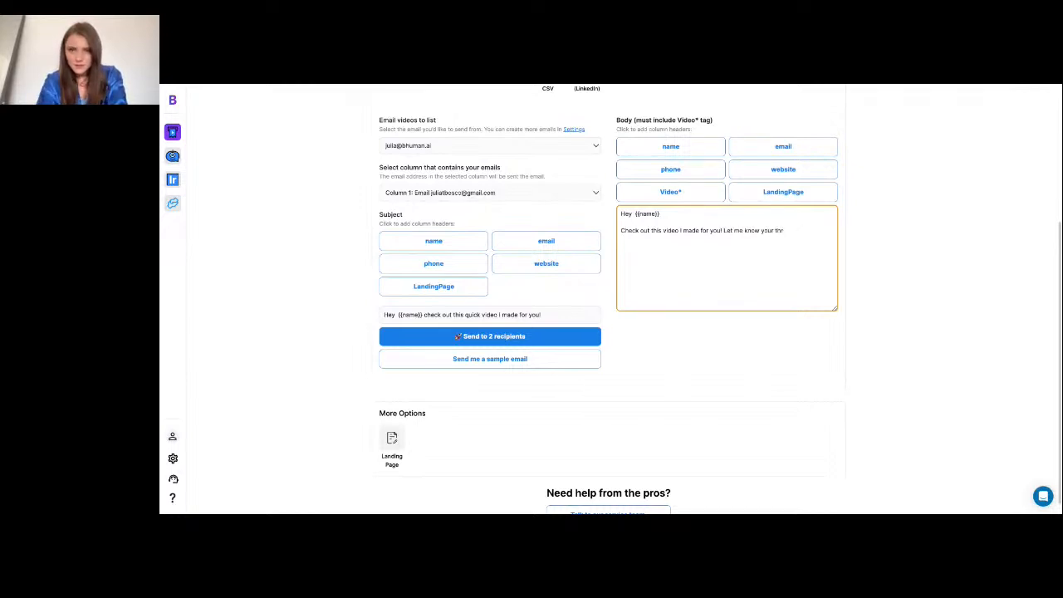
type("oughts.")
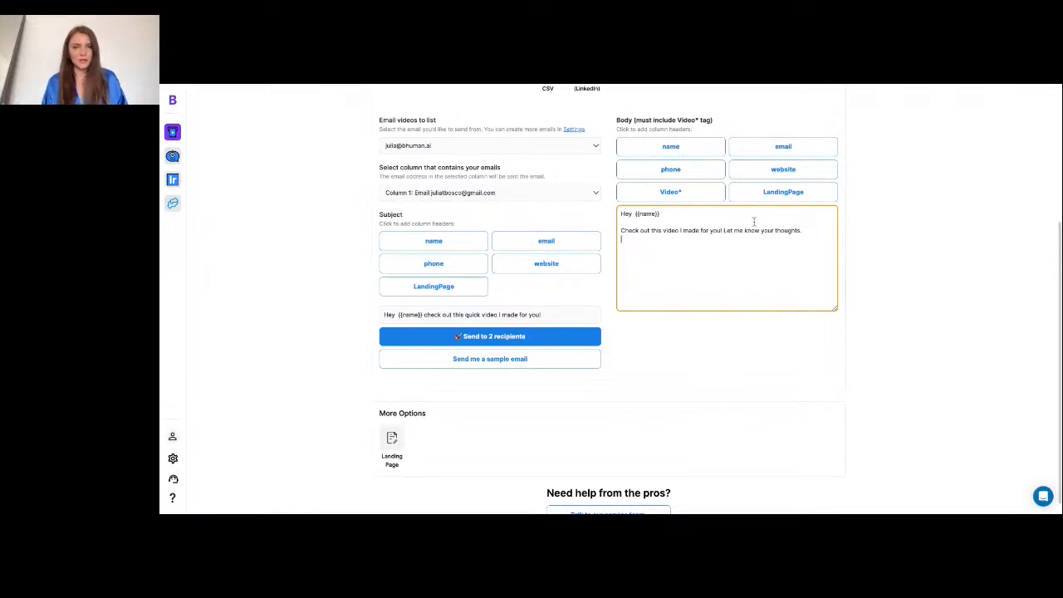
- Insert the Video tag below the message with its thumbnail linked to Vimeo, and sign off with "Best," and the sender's first name
left_click(671, 193)
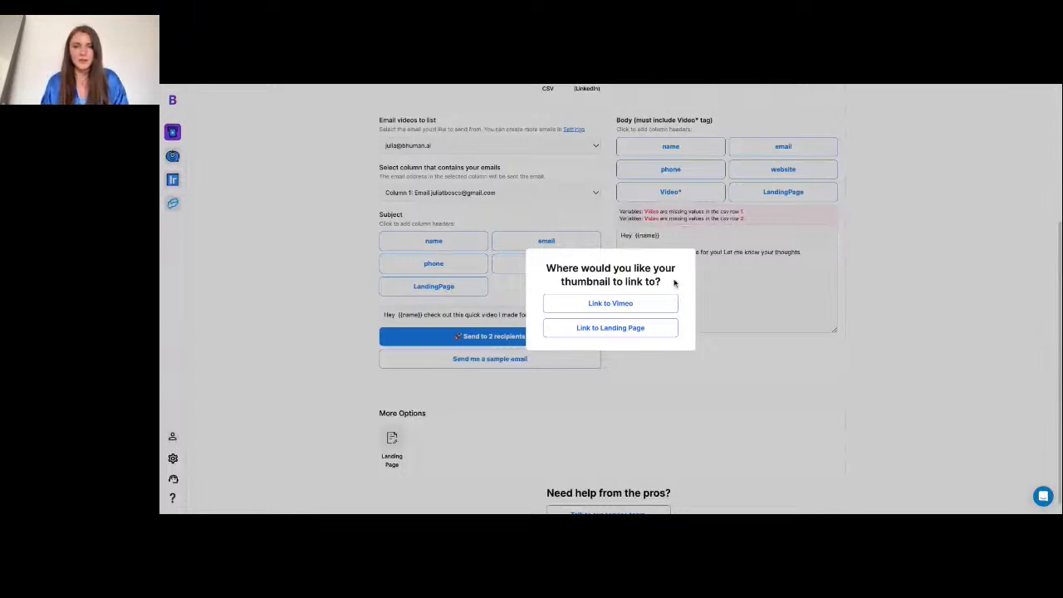
left_click(663, 302)
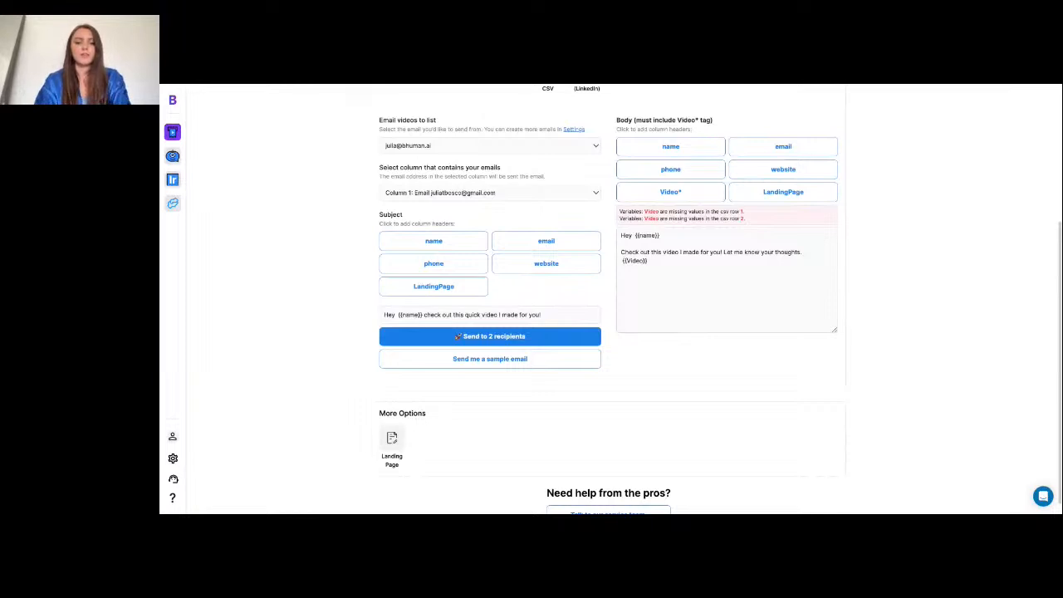
left_click(665, 262)
key("Return")
key("Return")
type("Be")
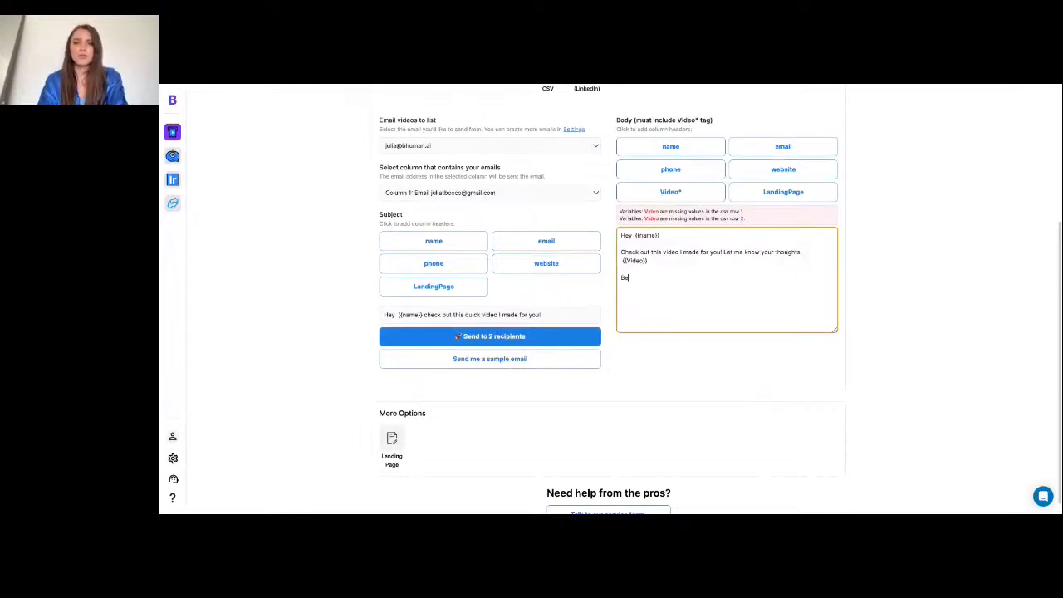
type("st,")
key("Return")
type("Julia")
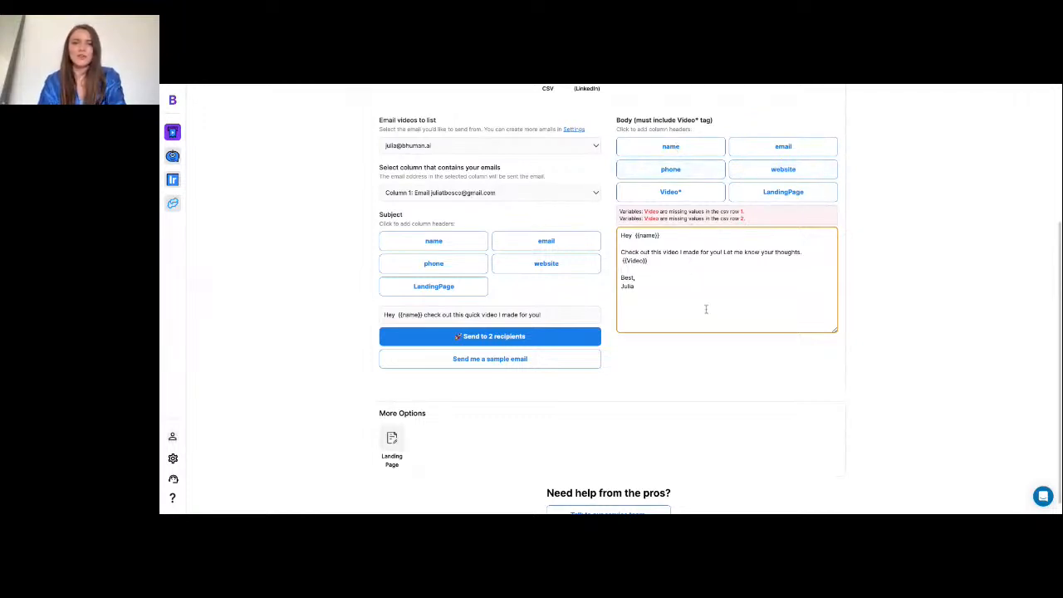
left_click(680, 273)
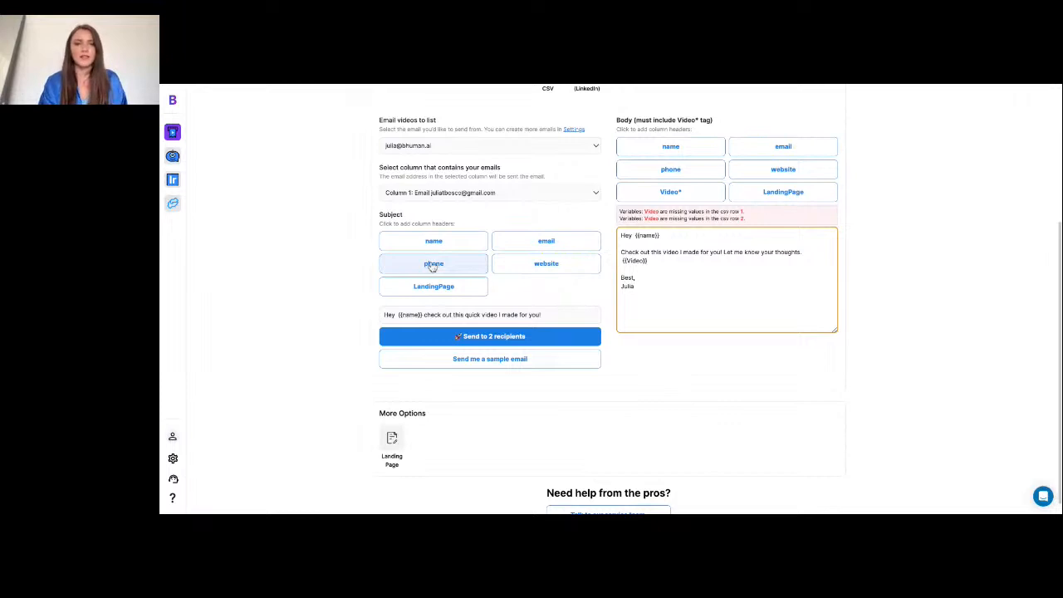
- Open the landing page builder and add a title element reading "Livestream"
scroll(432, 266, "down", 1)
left_click(392, 438)
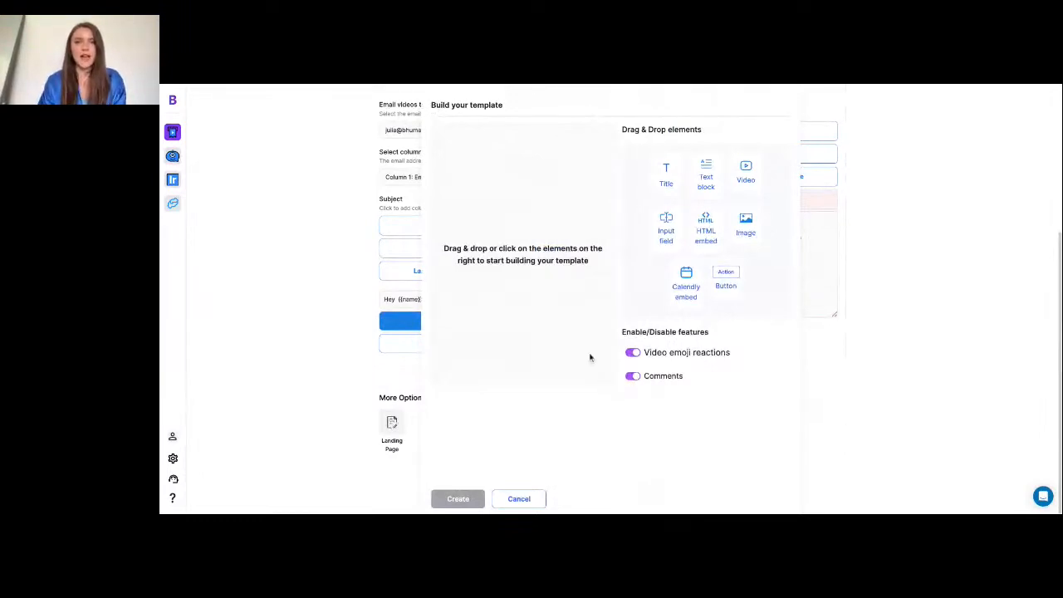
left_click_drag(666, 174, 524, 148)
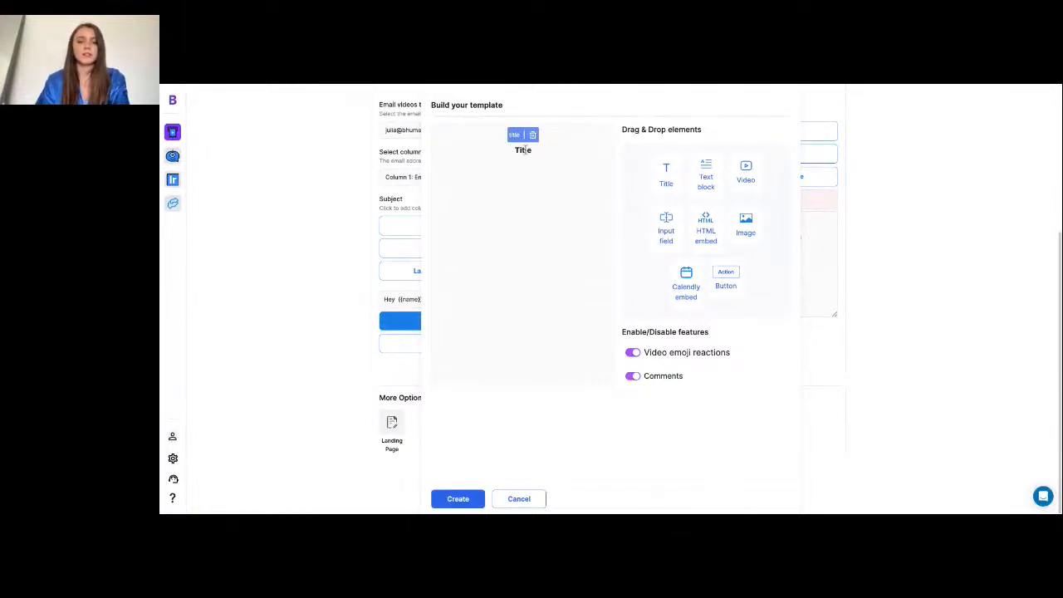
left_click(524, 150)
type("Livestream")
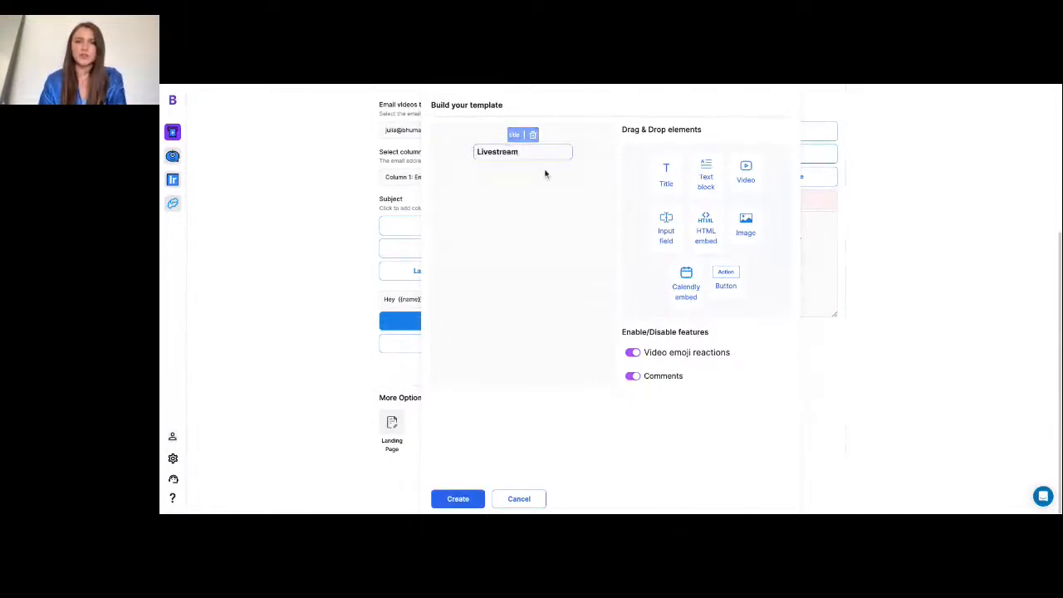
- Add a text block below the title containing the placeholder text "text kjsbfchfi"
left_click_drag(706, 179, 522, 176)
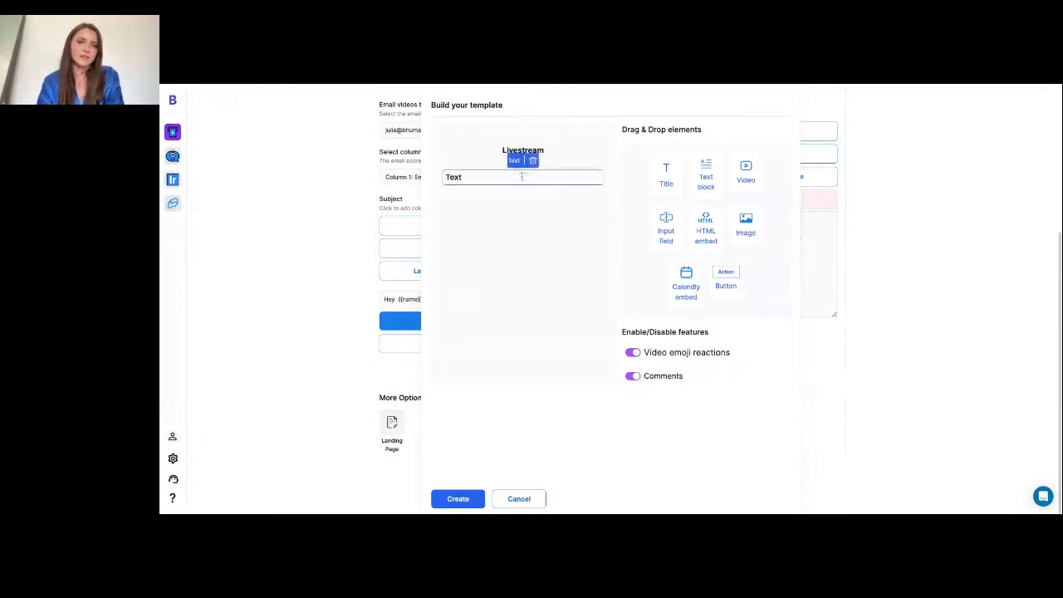
left_click(522, 176)
type("text")
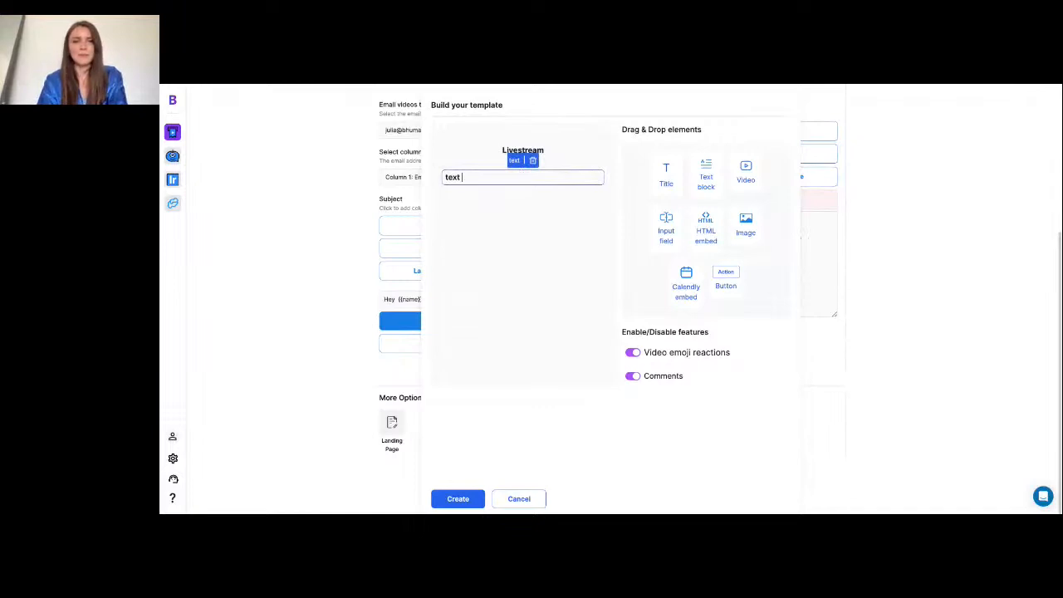
type(" kjsbfchfi")
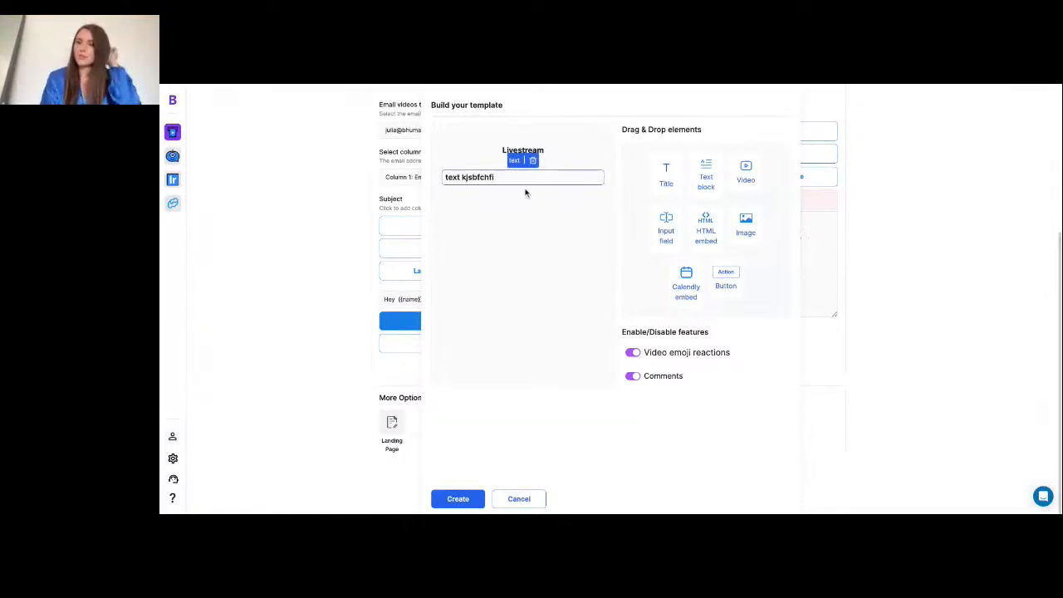
left_click(525, 193)
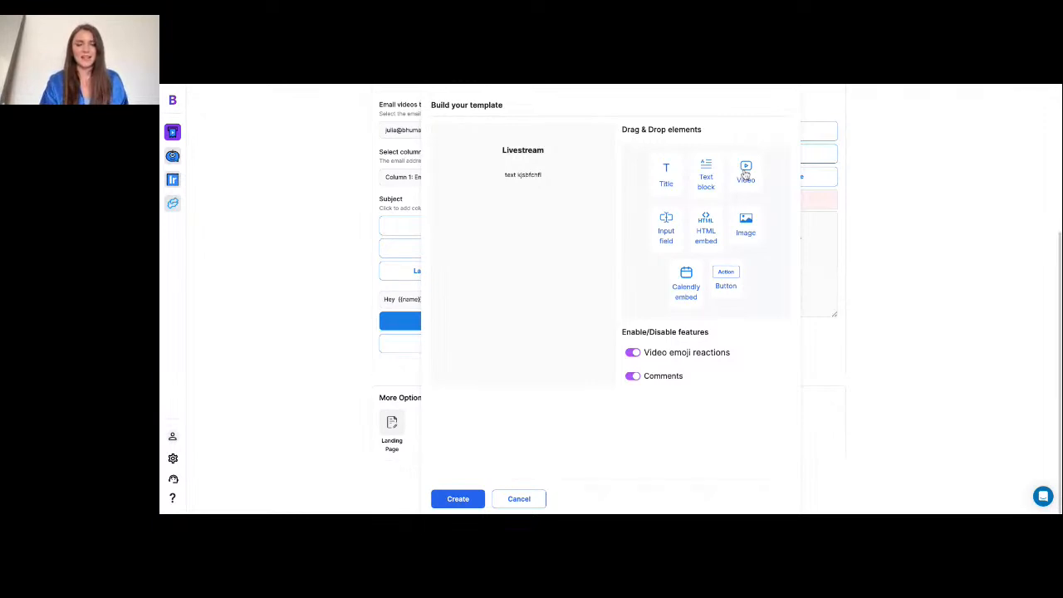
- Add a video and a Calendly embed below the text block and create the landing page
left_click_drag(746, 173, 449, 302)
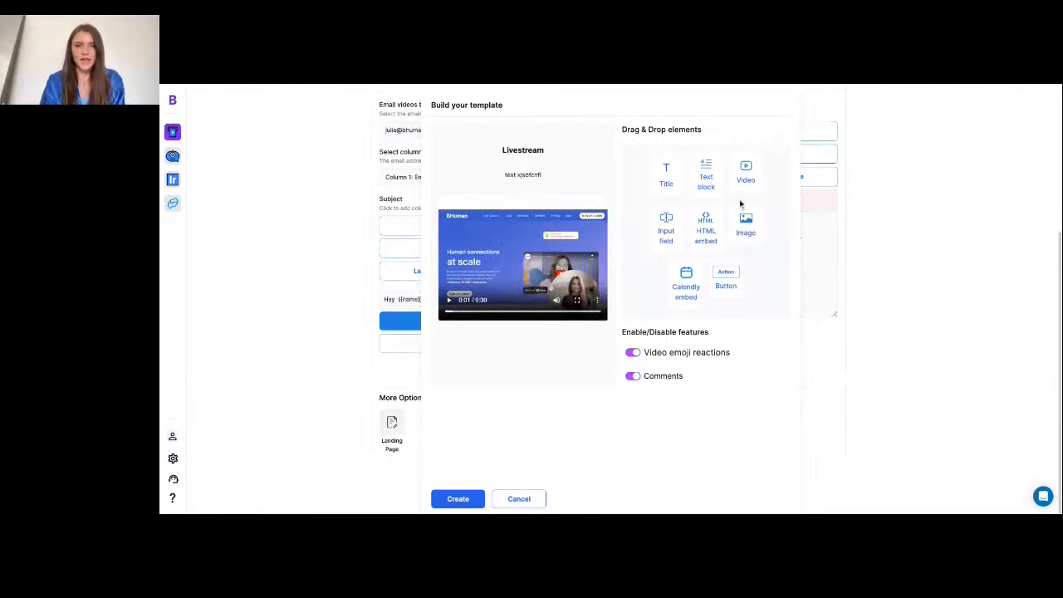
left_click(685, 291)
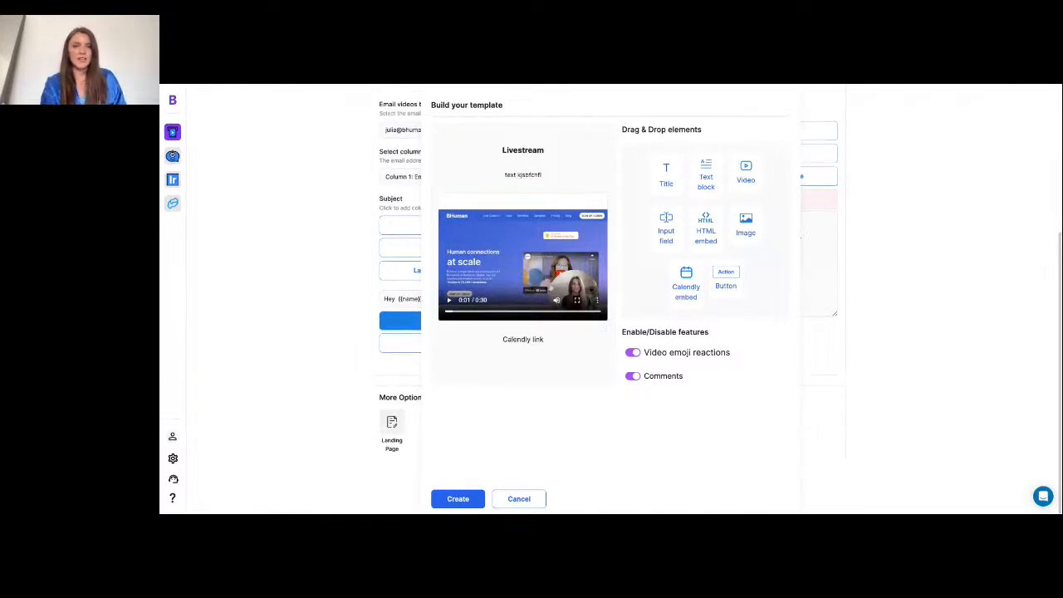
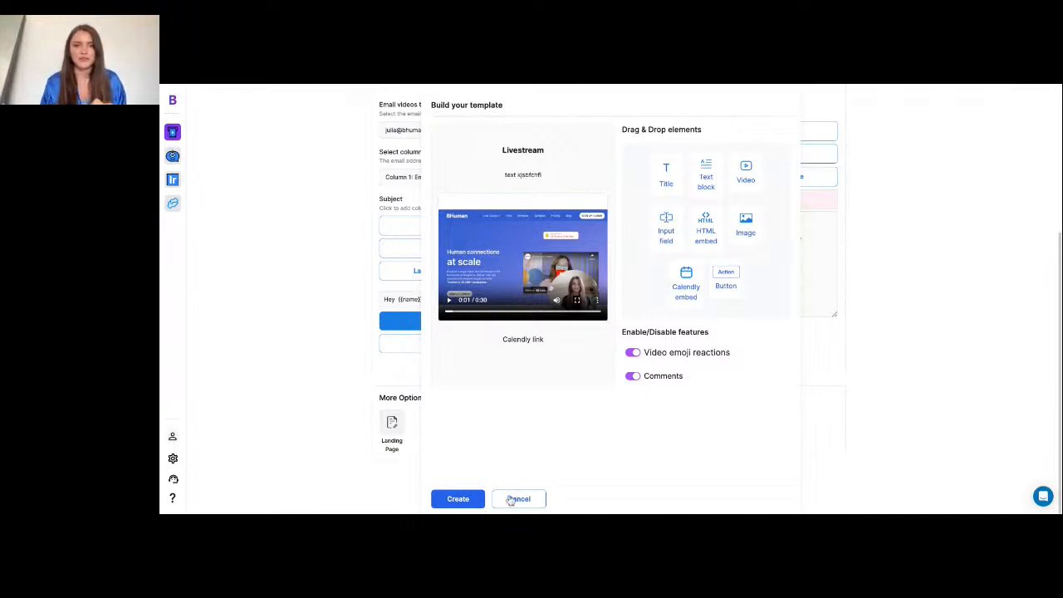
left_click(512, 499)
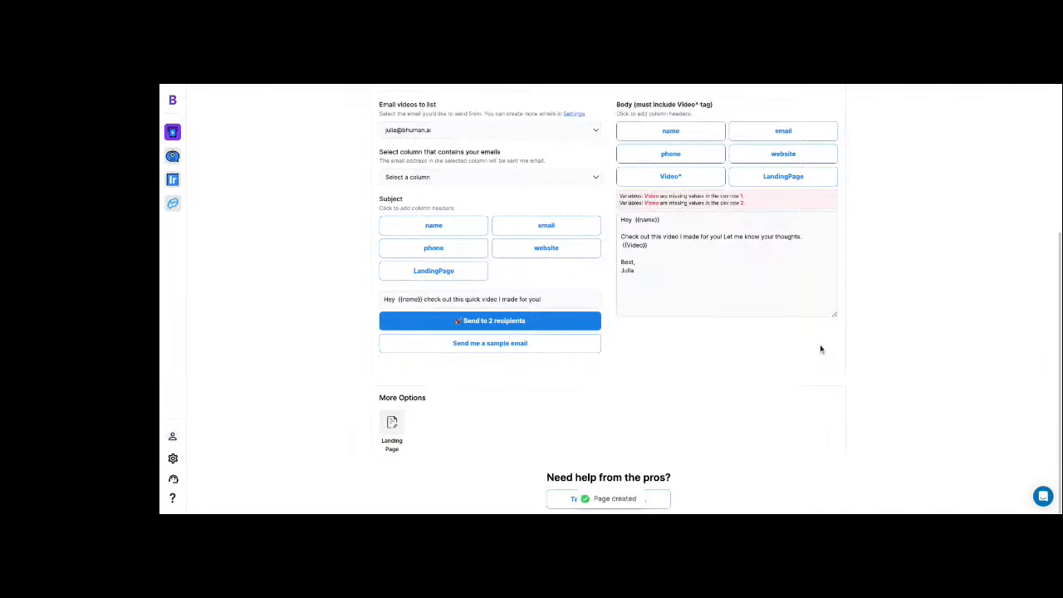
- Append the LandingPage tag to the end of the email body, and move the Video tag from its own line to after it
left_click(764, 184)
left_click(654, 245)
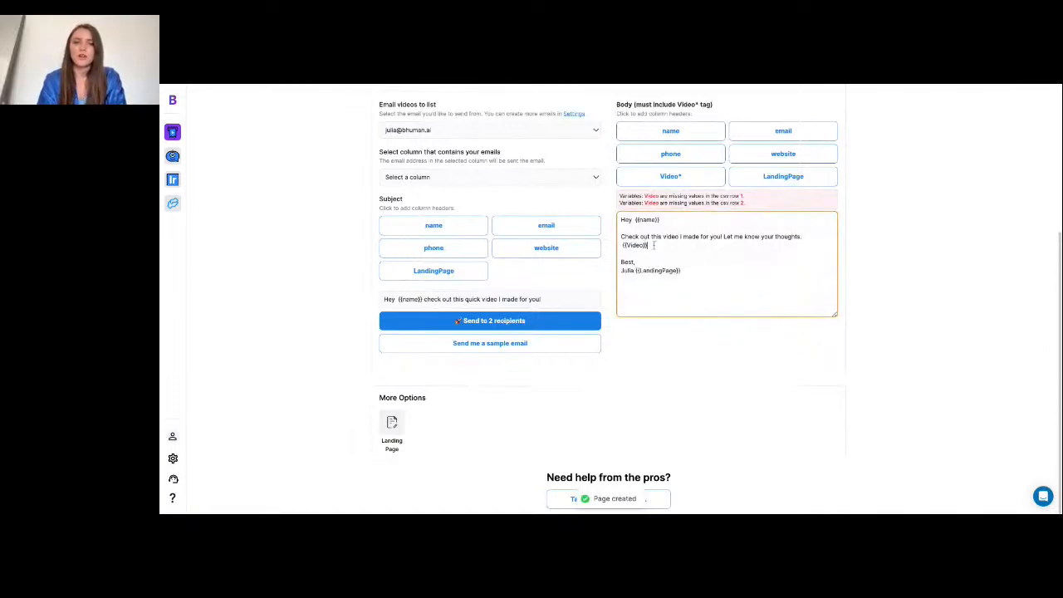
left_click_drag(654, 245, 622, 245)
key("BackSpace")
key("BackSpace")
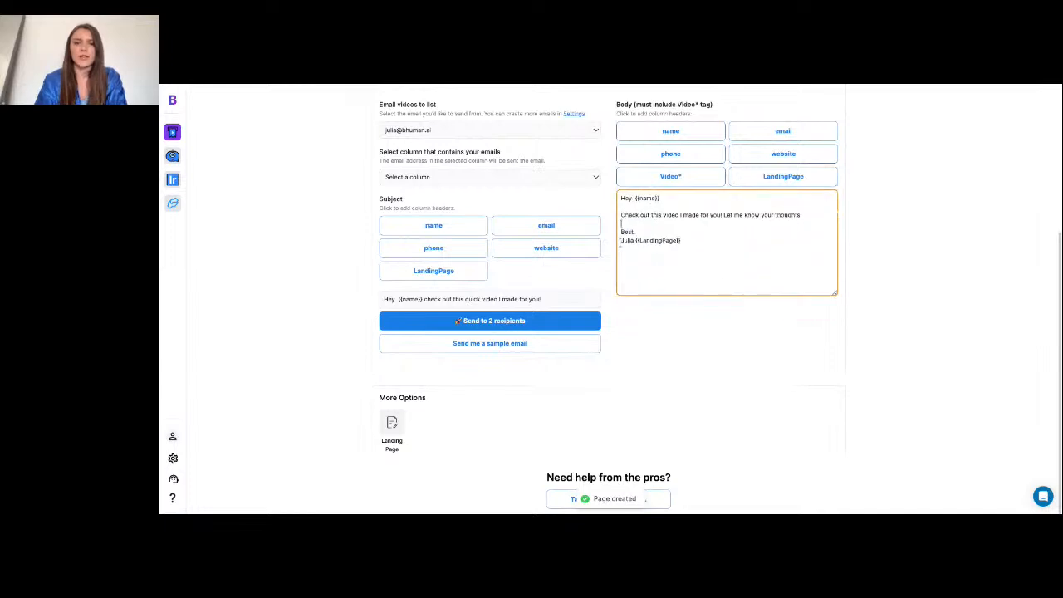
left_click(677, 182)
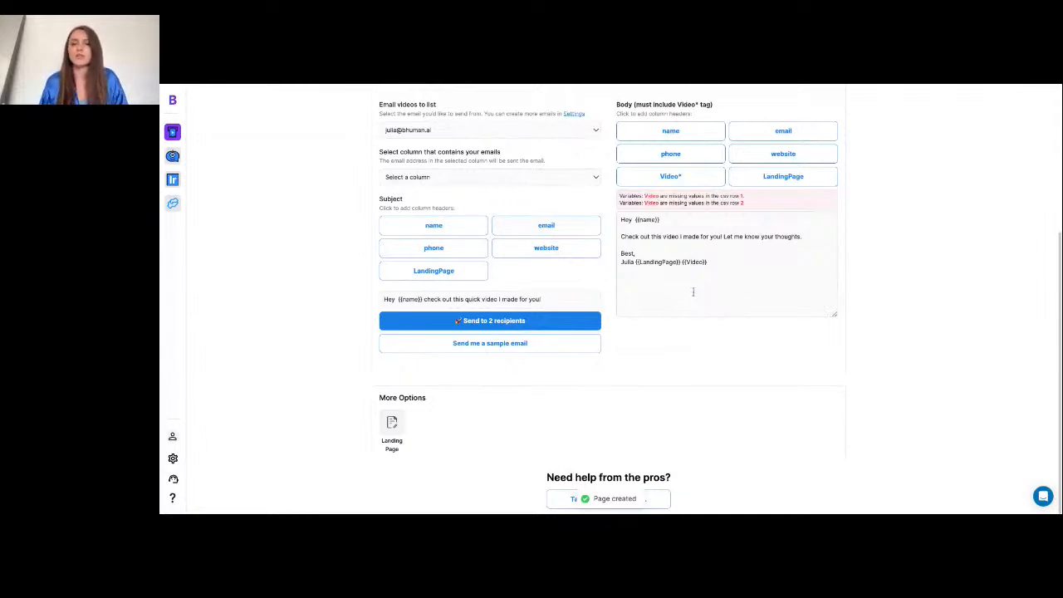
scroll(693, 291, "up", 3)
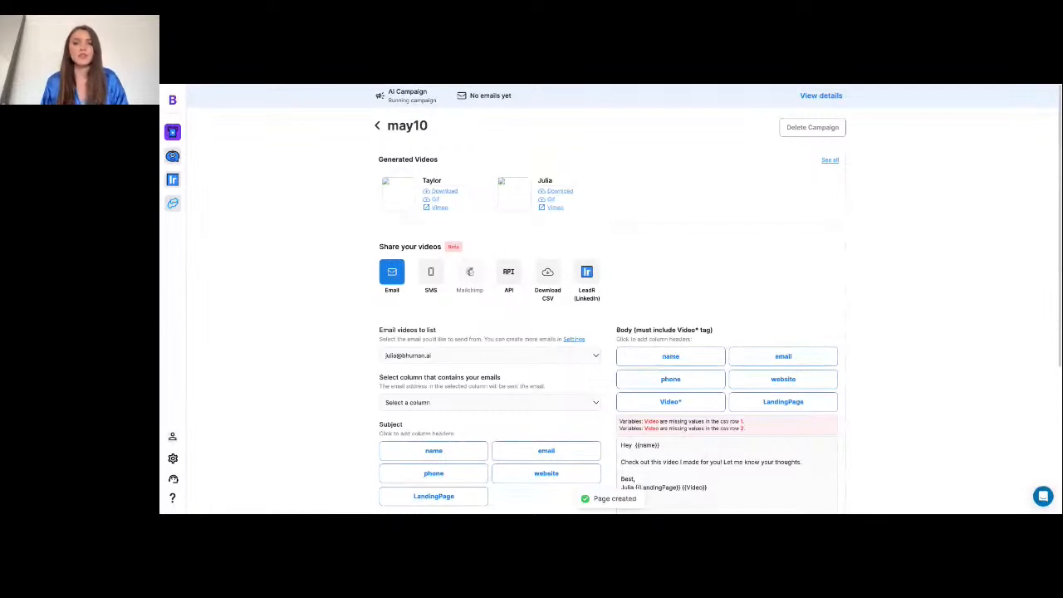